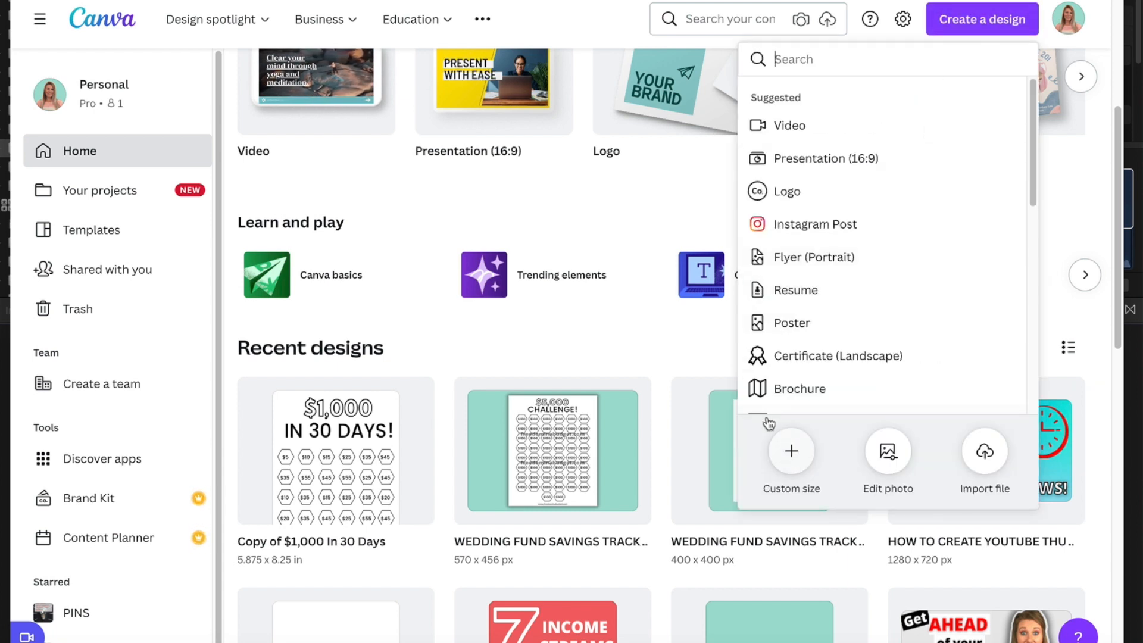
Create a new custom-size design 900 px wide and 250 px high
click(795, 451)
text(900)
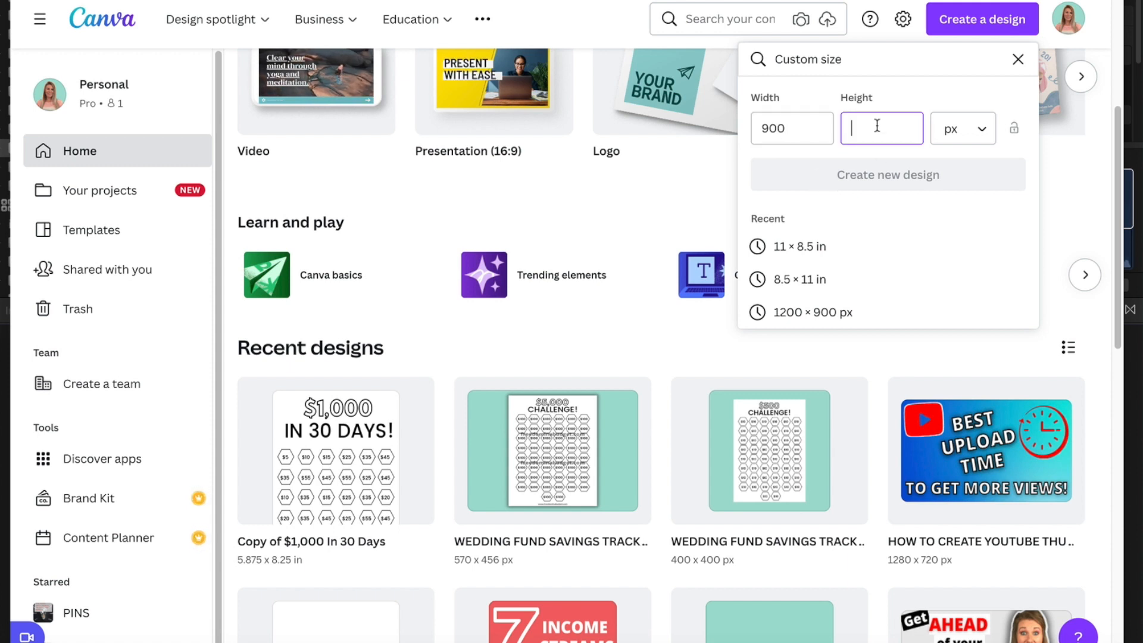
click(877, 127)
text(250)
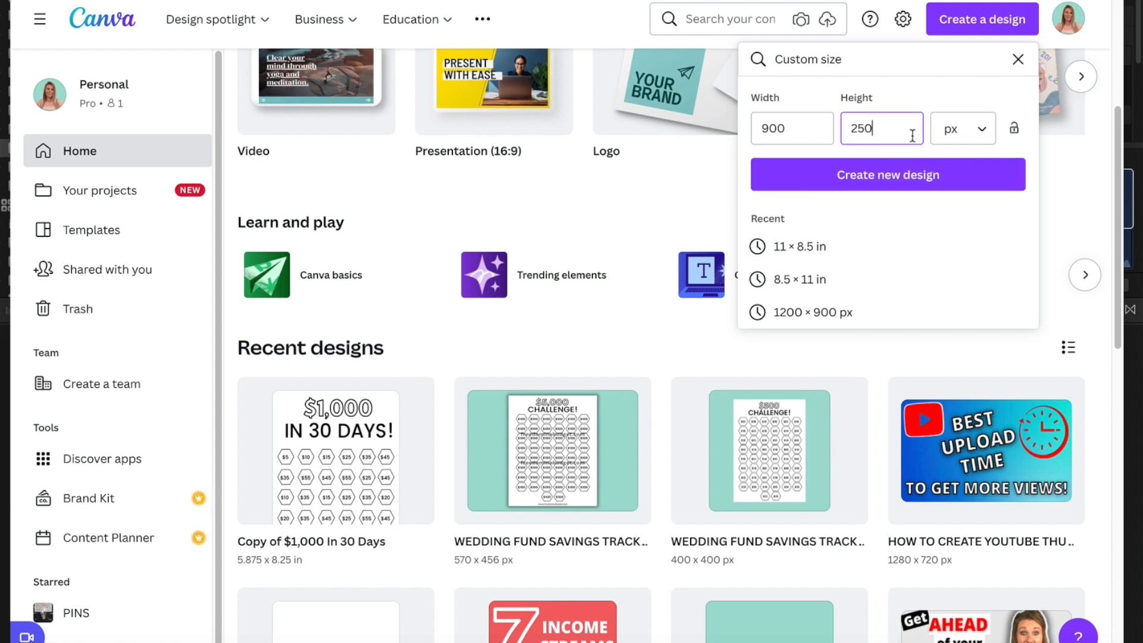
click(954, 182)
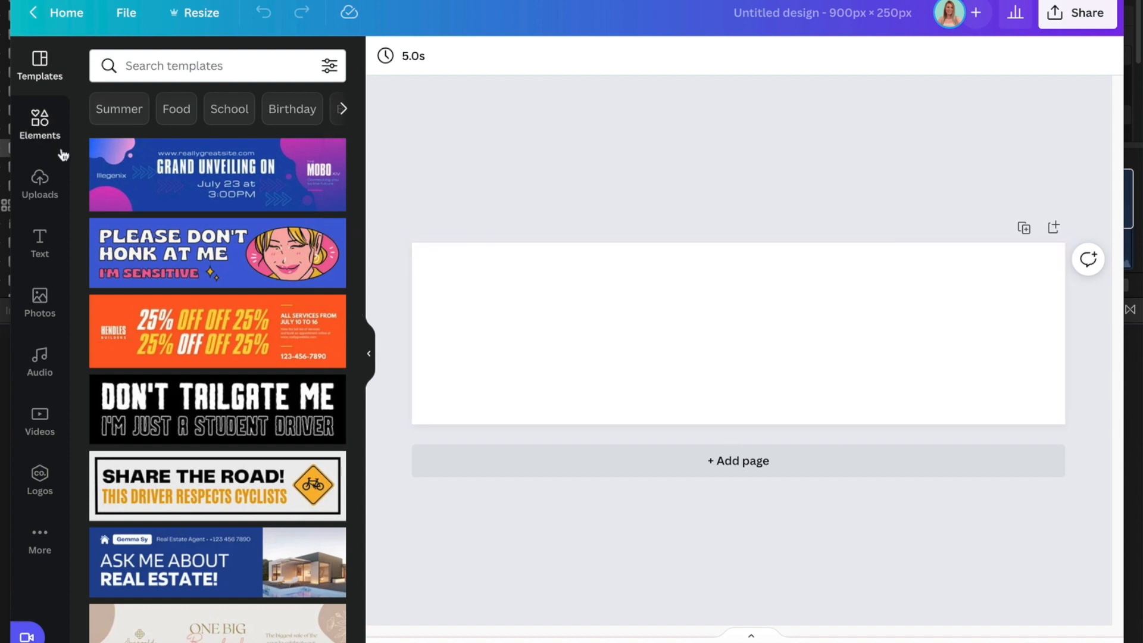
Fill the blank page background with the mint green brand color
click(501, 285)
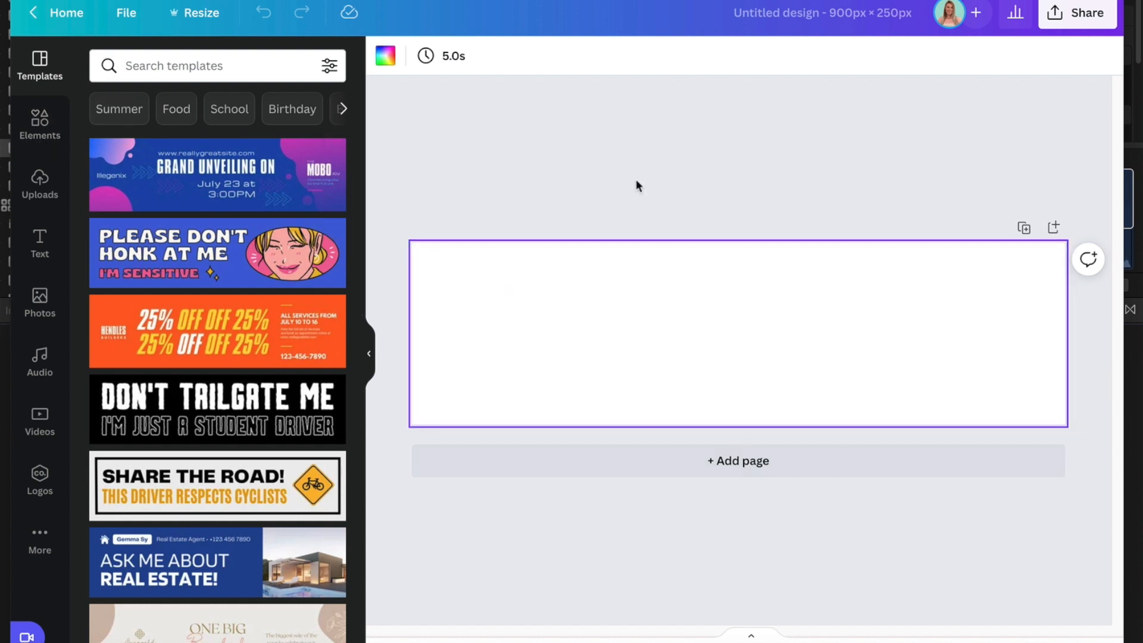
click(384, 60)
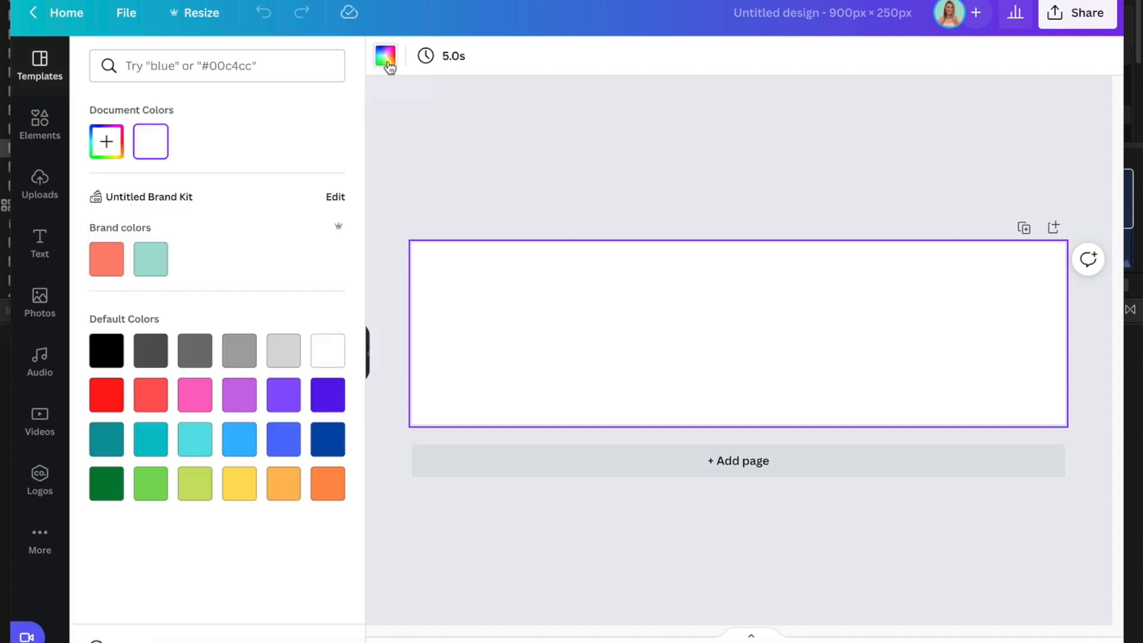
click(152, 261)
click(601, 258)
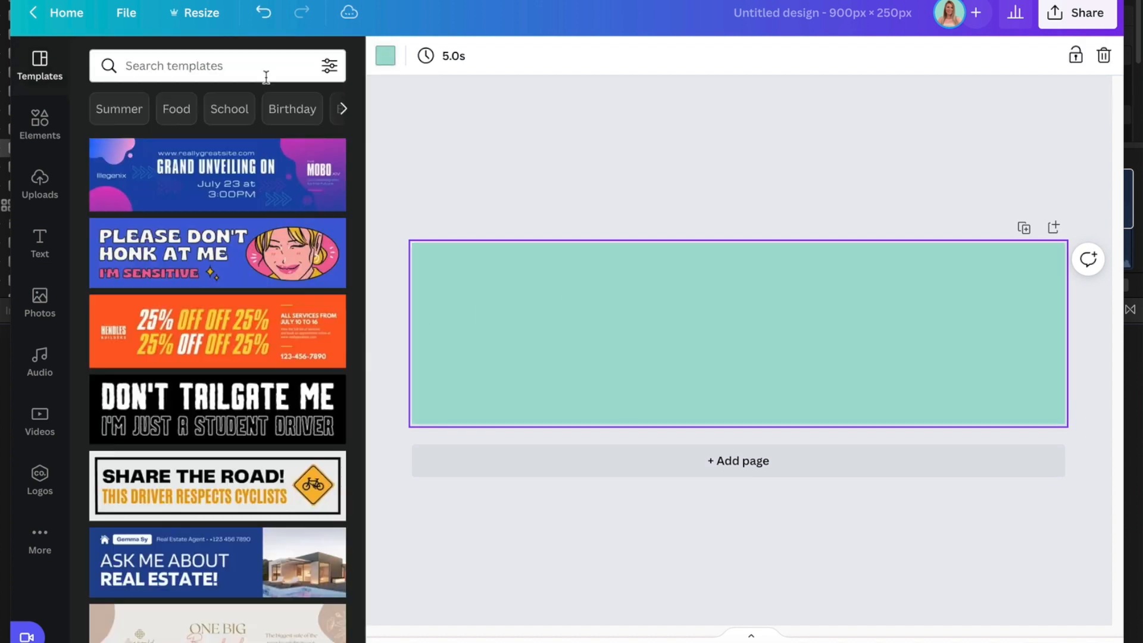
Add a triangle scaled to about the page height, rotated to point right, with its base flush against the page's left edge
click(33, 142)
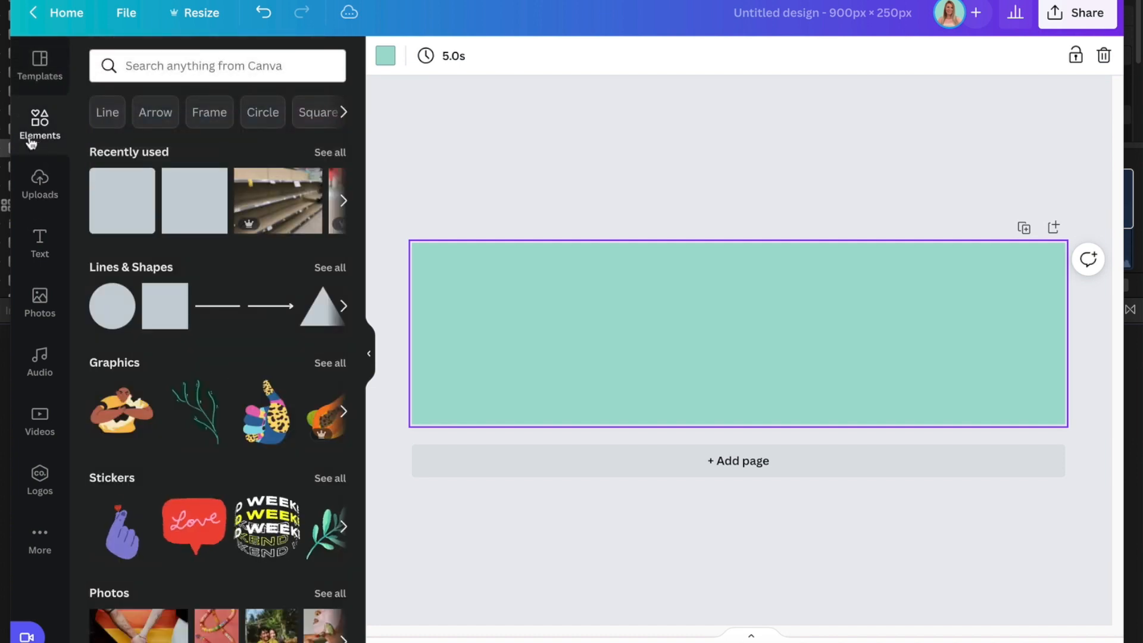
click(322, 306)
drag(734, 346, 473, 383)
drag(518, 332, 603, 227)
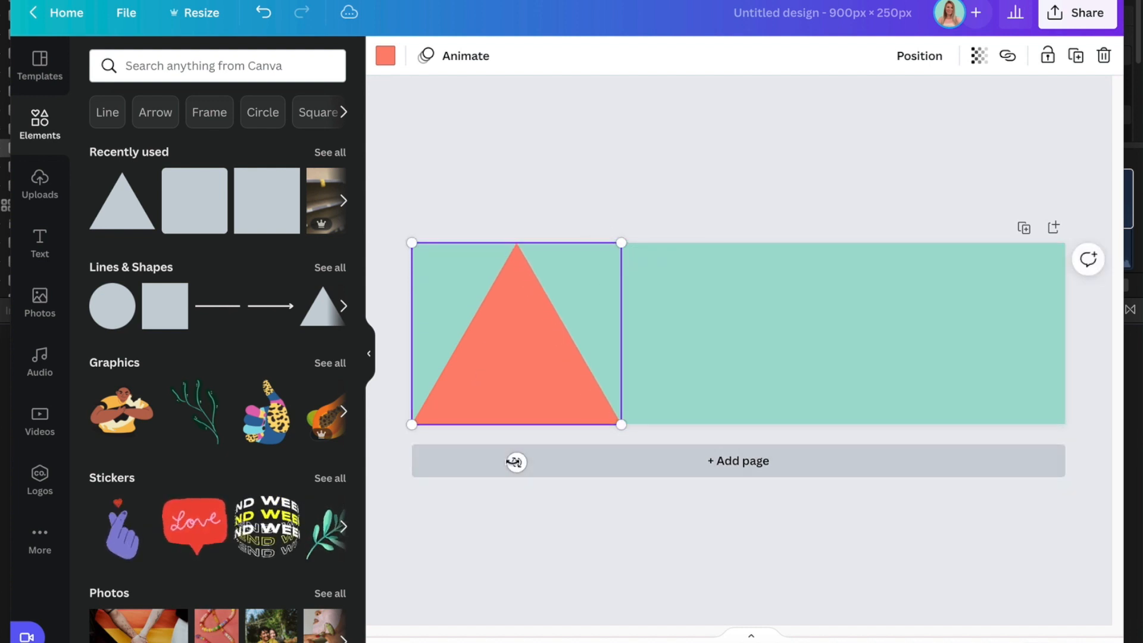
drag(515, 463, 576, 421)
drag(527, 343, 465, 340)
click(649, 167)
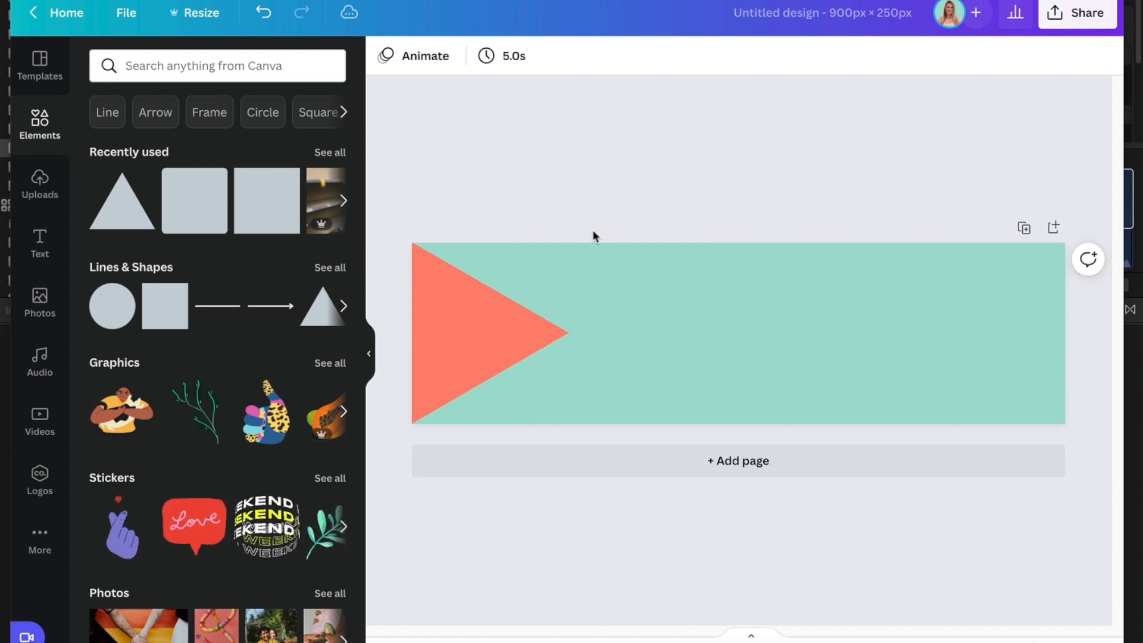
Add a heading enlarged to size 49.3 and stretch its text box from the triangle's tip to the page's right edge
click(28, 245)
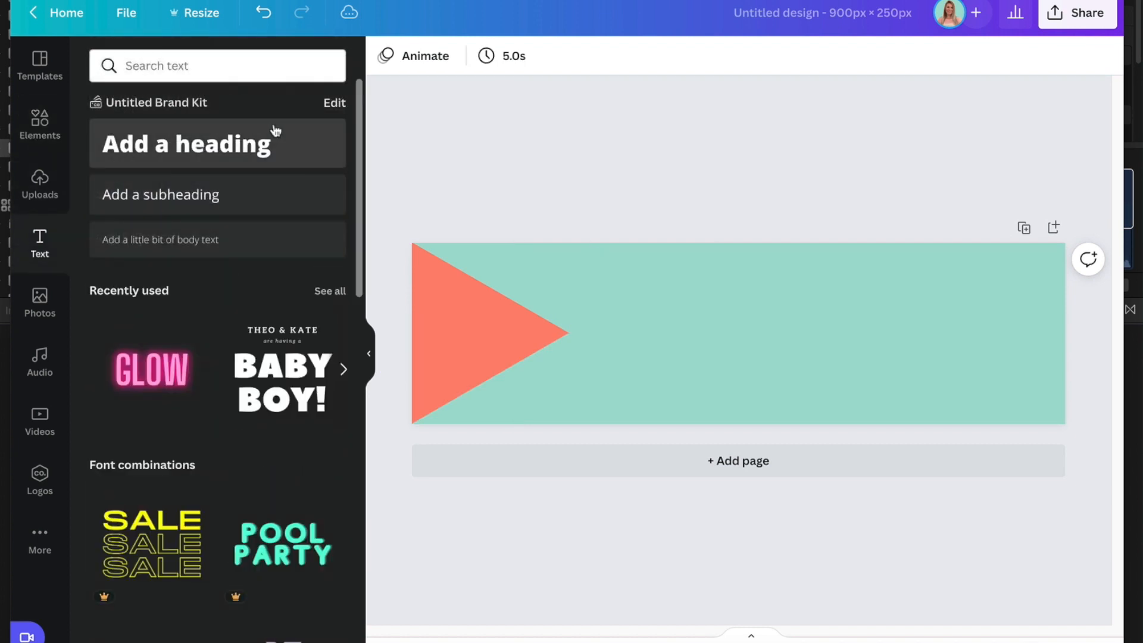
click(243, 149)
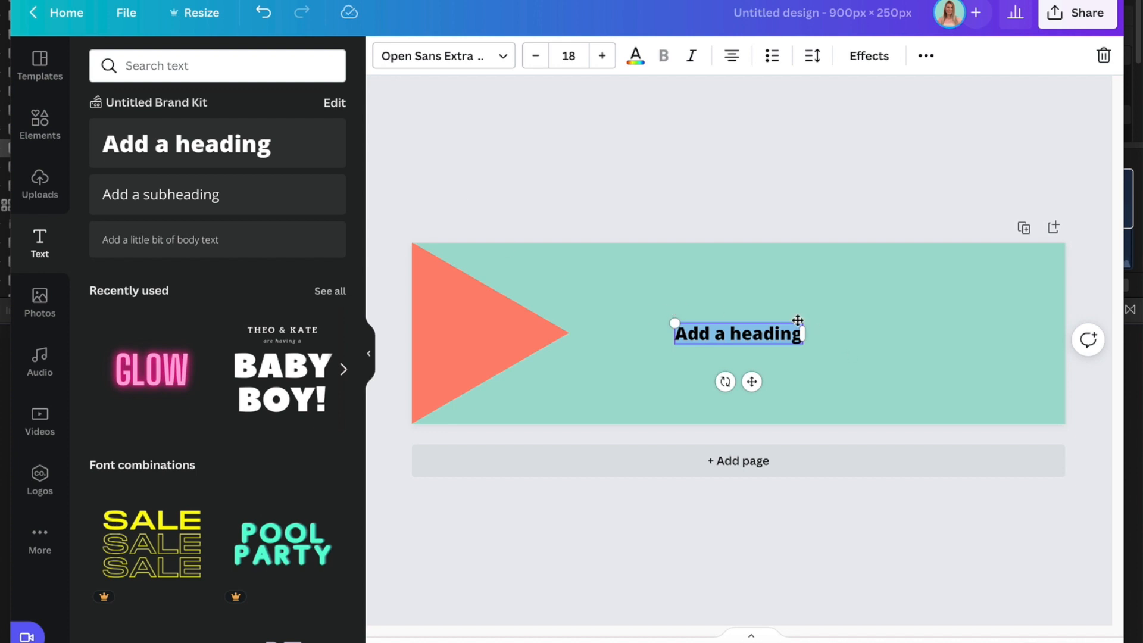
drag(811, 317, 1018, 255)
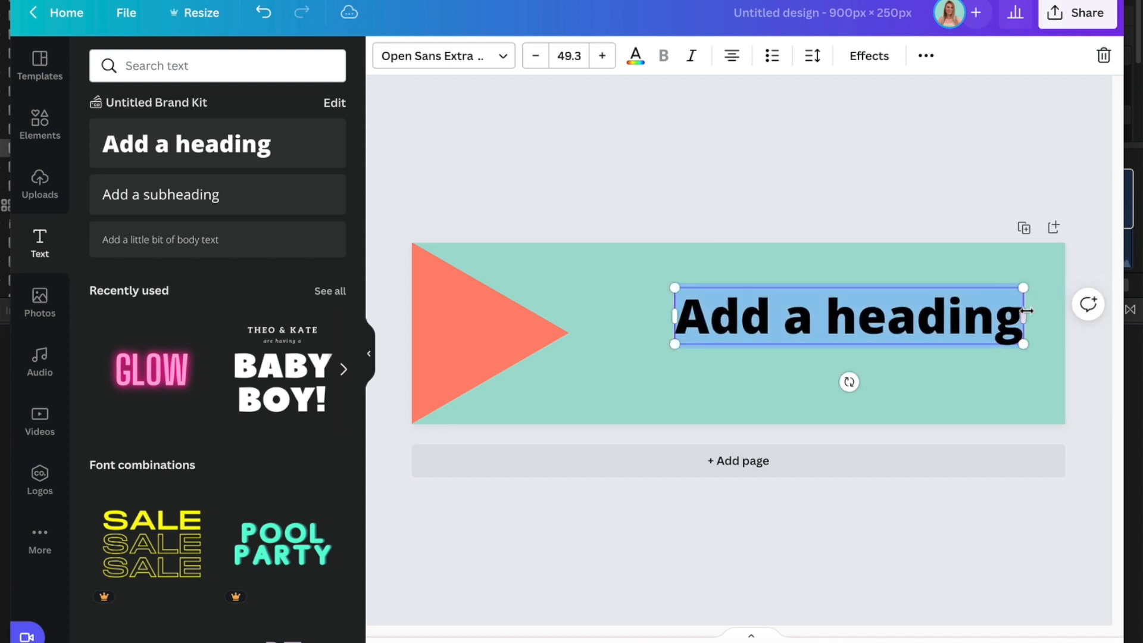
click(1023, 317)
drag(1025, 316, 1066, 316)
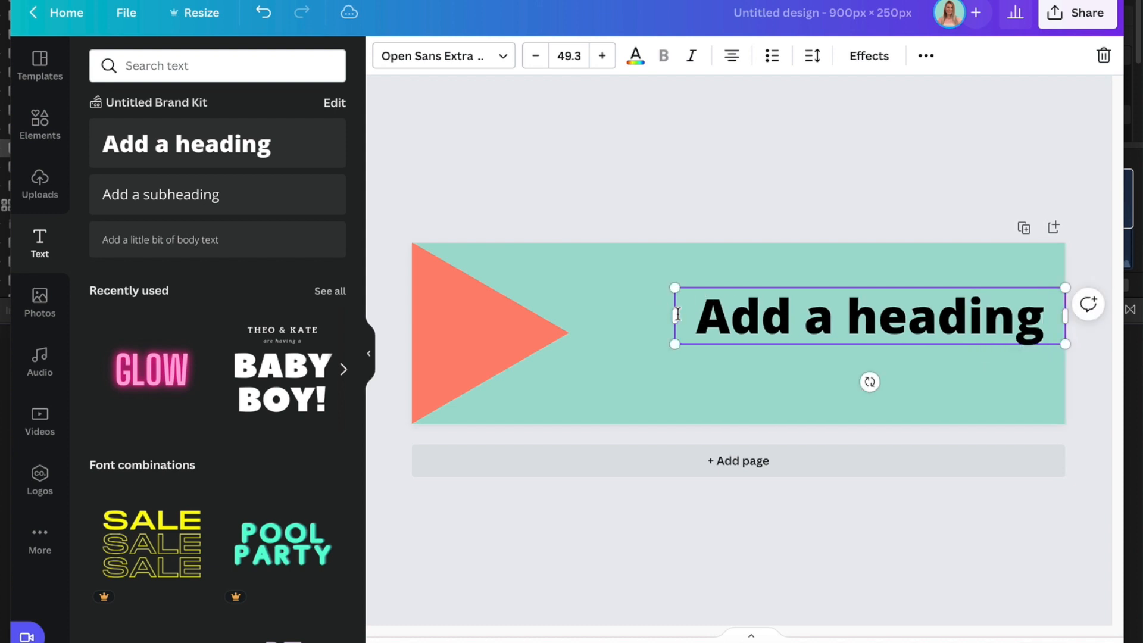
drag(673, 317, 570, 316)
Replace the heading text with the person's full name and left-align it
key(ctrl+a)
text(Kelly Anne Smith)
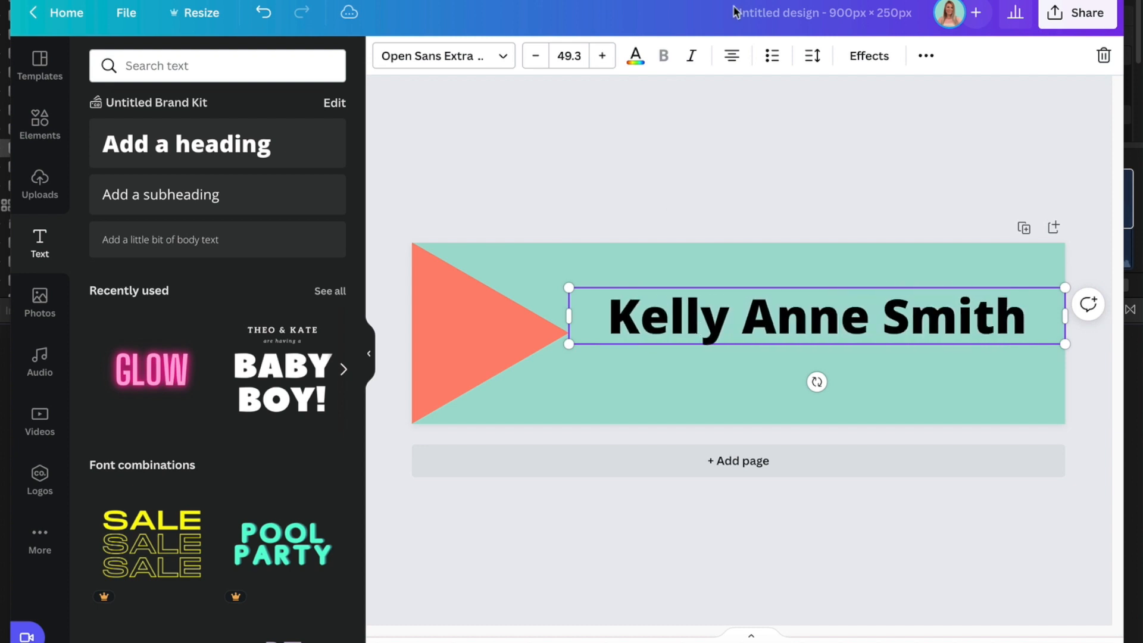
click(733, 64)
key(Escape)
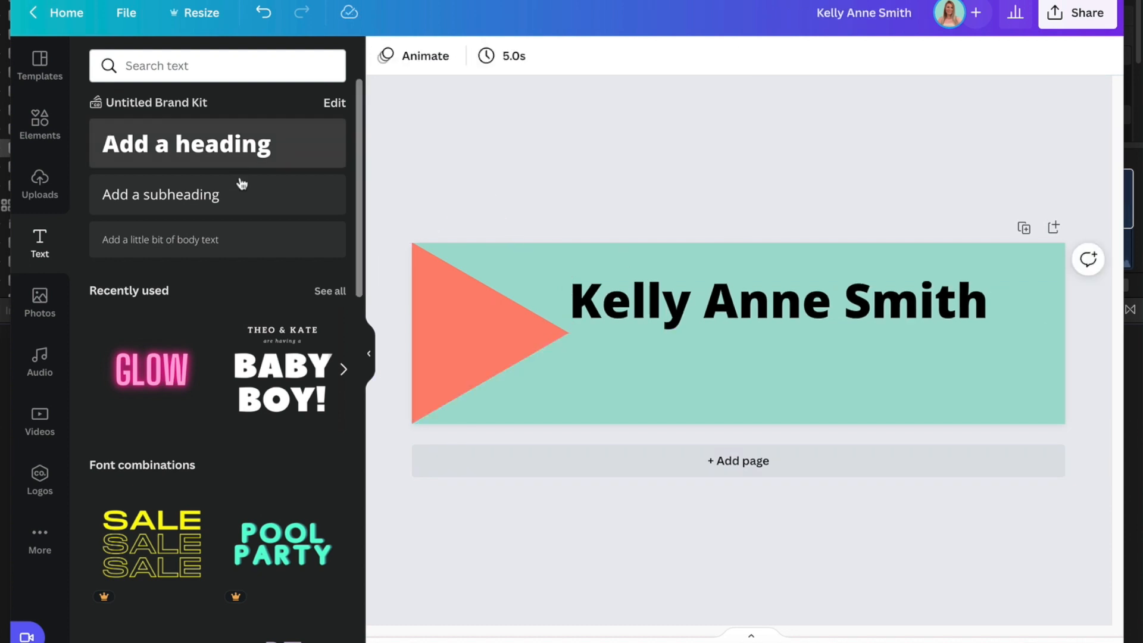
Add a subheading directly beneath the name, widen its box to the page's right edge and set its font size to 28.9
click(245, 203)
drag(691, 343, 614, 385)
drag(670, 355, 633, 361)
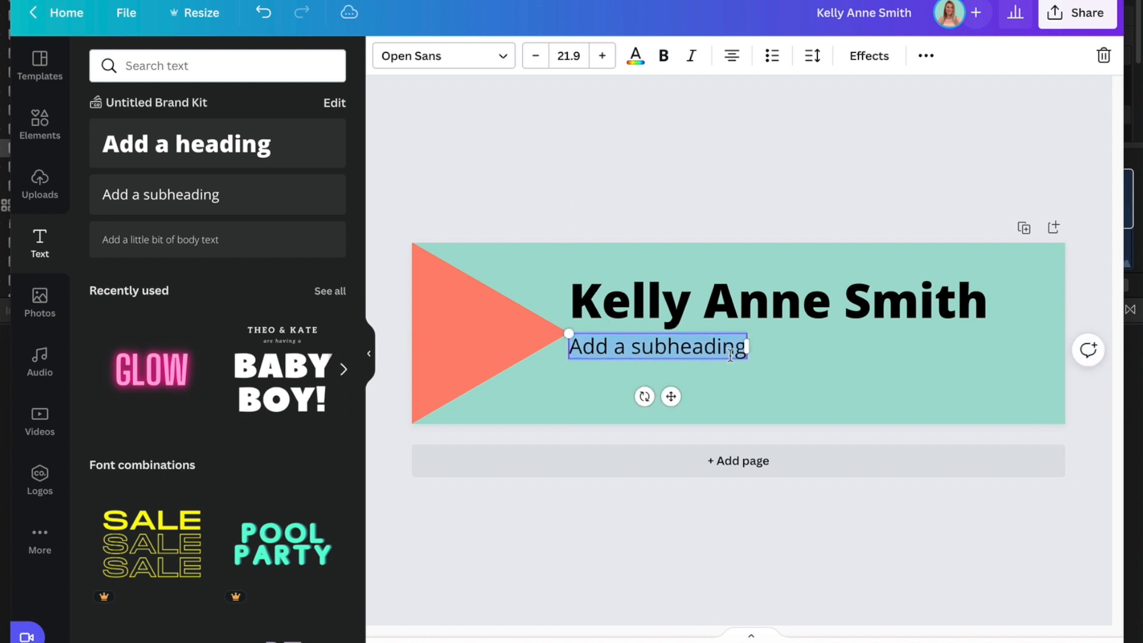
drag(753, 346, 1066, 347)
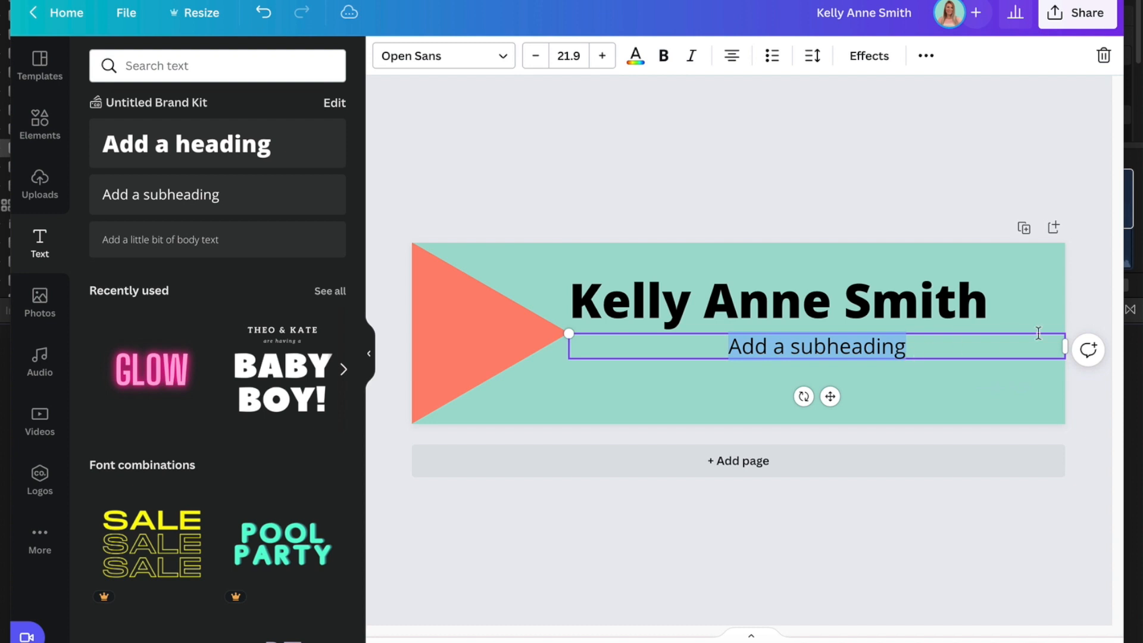
click(601, 57)
click(602, 57)
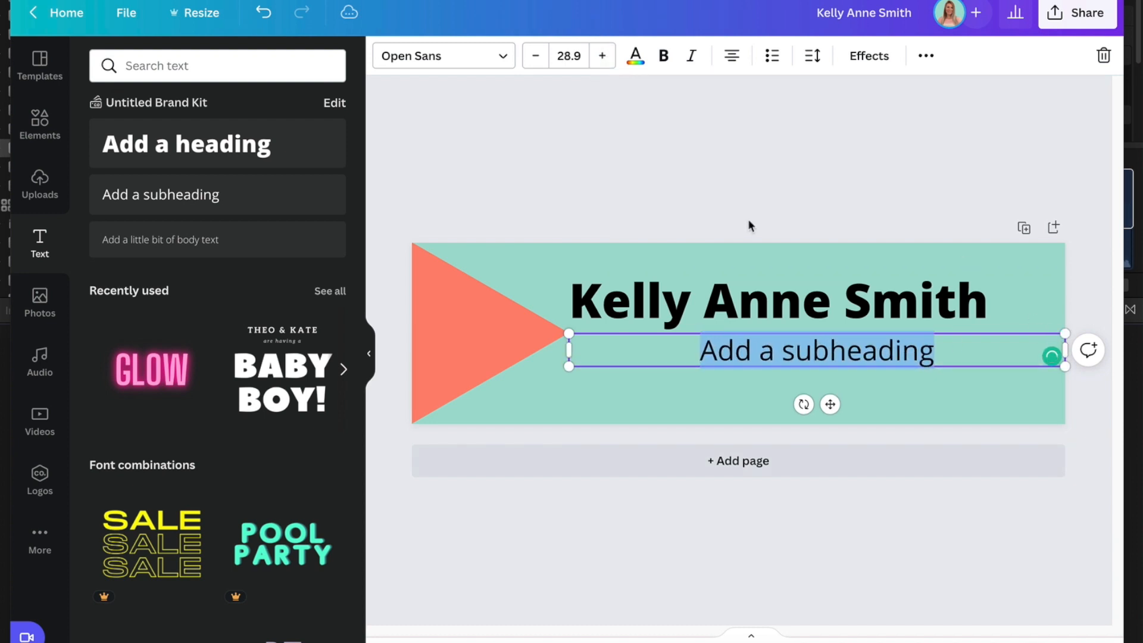
Replace the subheading with freedominabudget.com and dreamertoprofitable.com on two lines, and left-align both
text(freedominabudget.com)
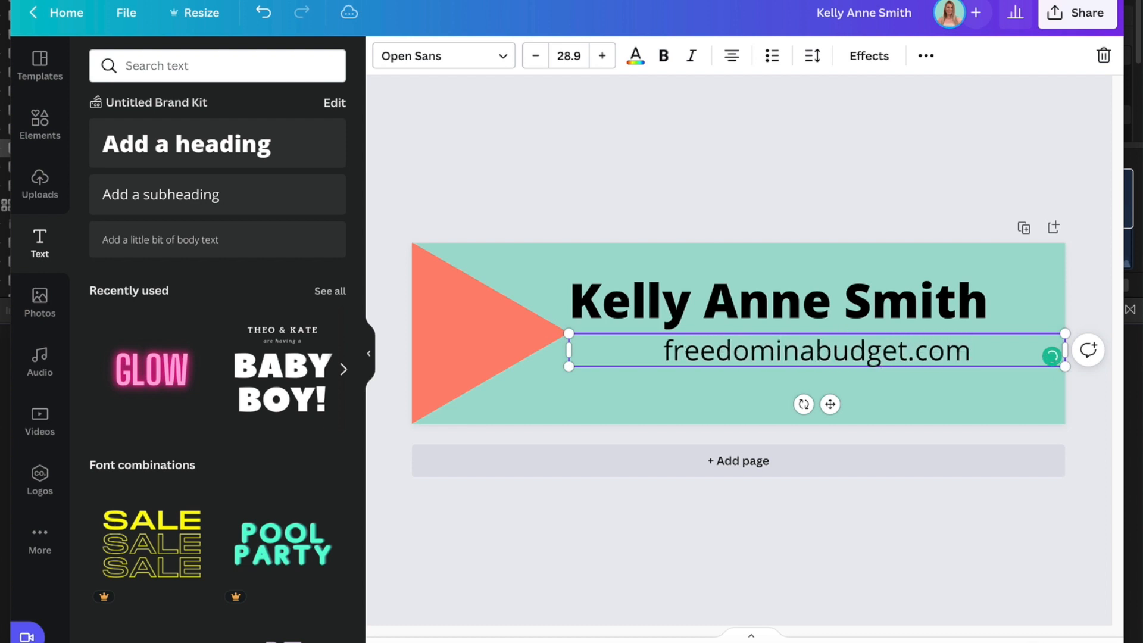
key(Return)
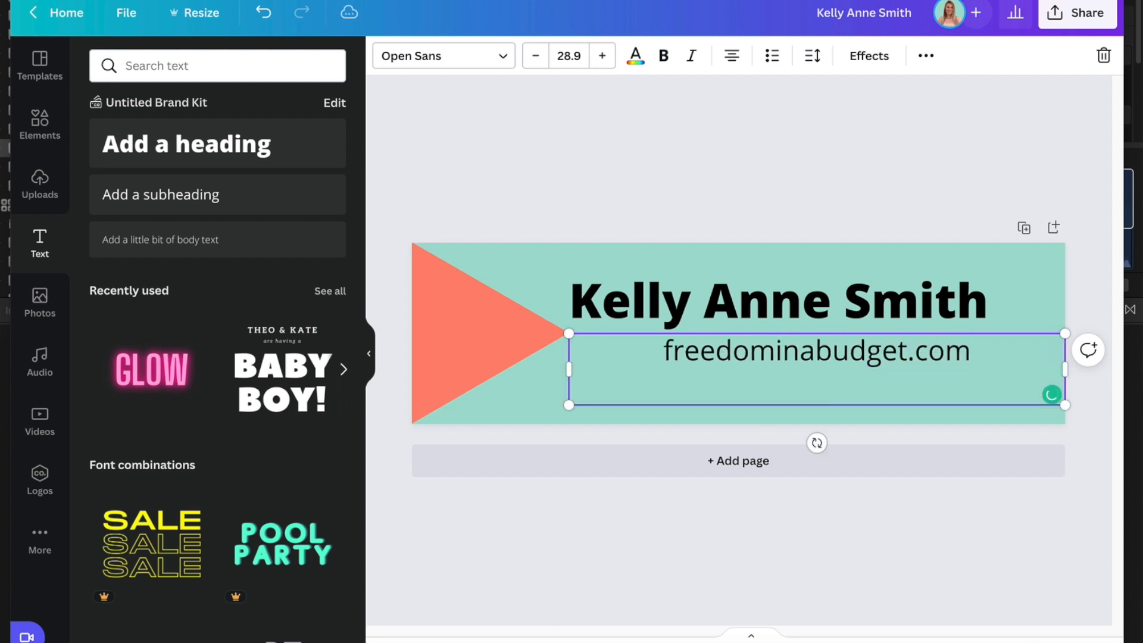
text(dreamertopro)
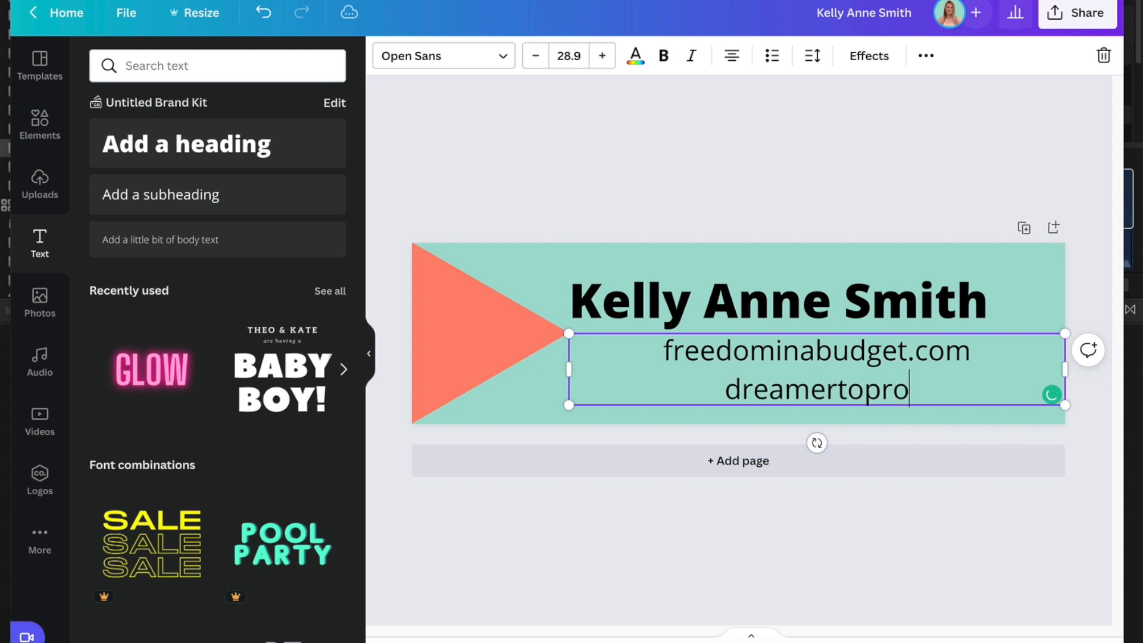
text(fitable.com)
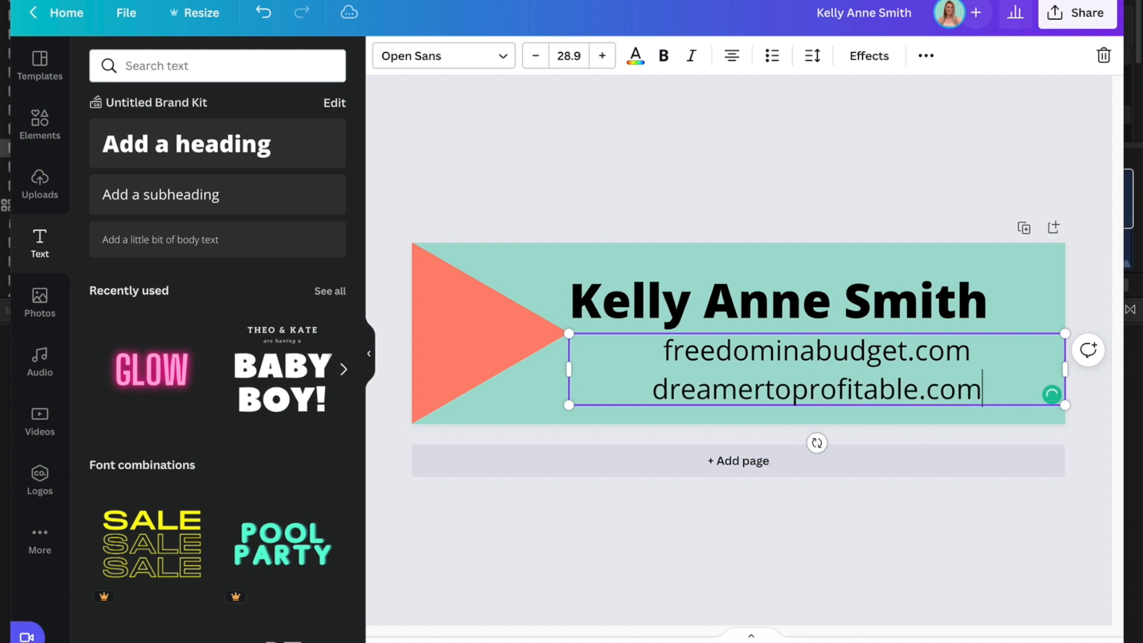
drag(991, 399, 648, 333)
click(728, 60)
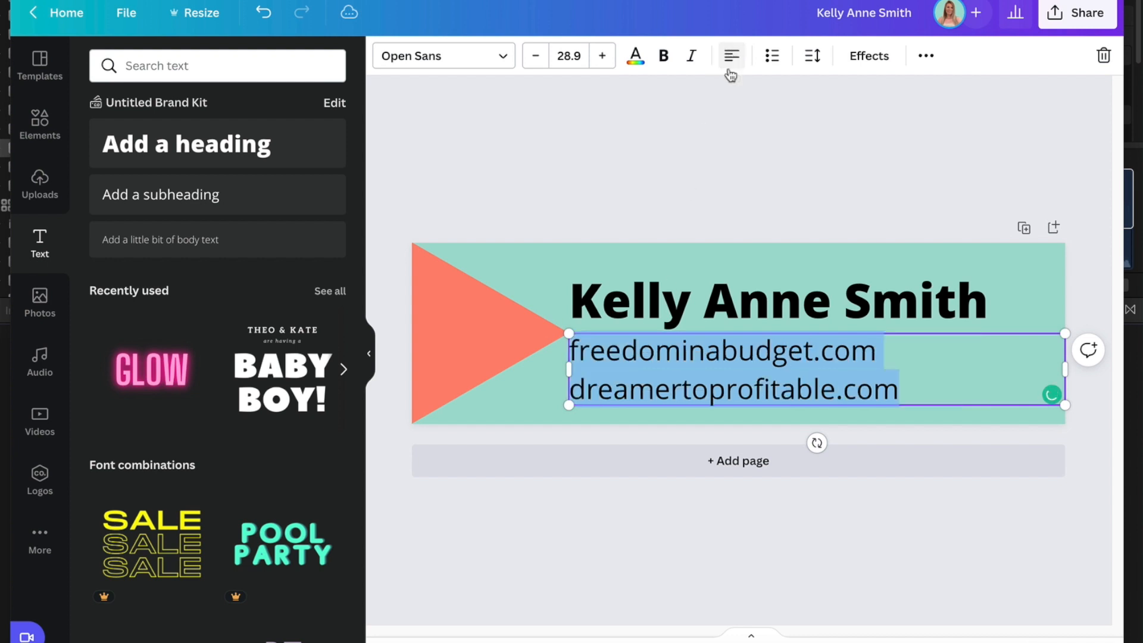
click(755, 230)
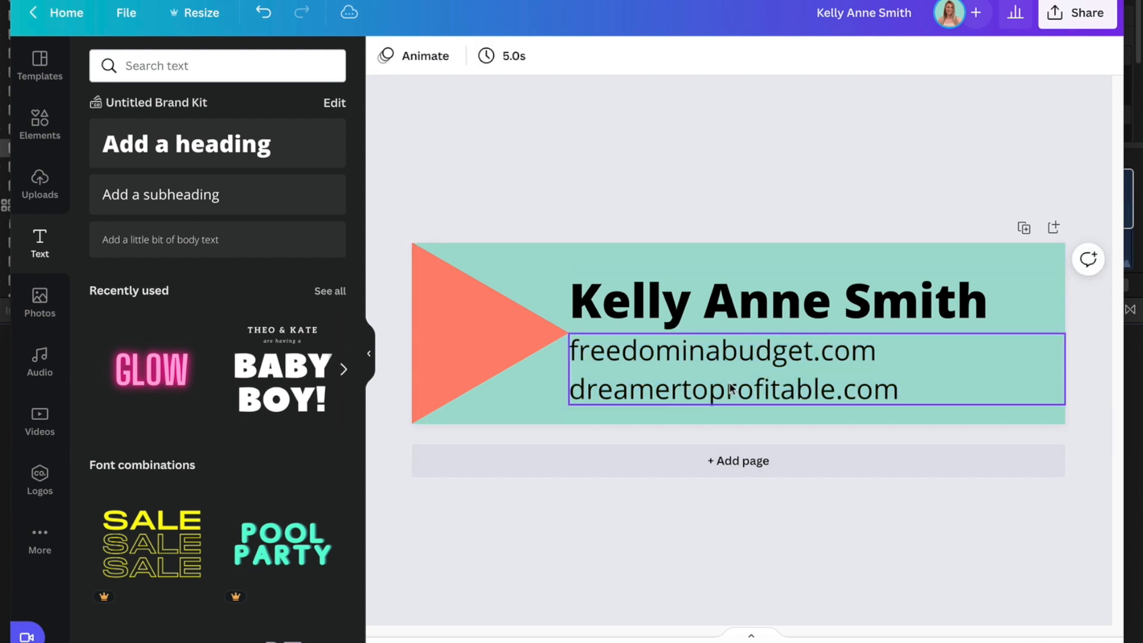
Enlarge the two website lines to size 29.4 and position them just beneath the name, starting at the triangle's tip
click(593, 402)
drag(568, 406, 561, 415)
drag(1066, 373, 1057, 375)
drag(992, 343, 1002, 349)
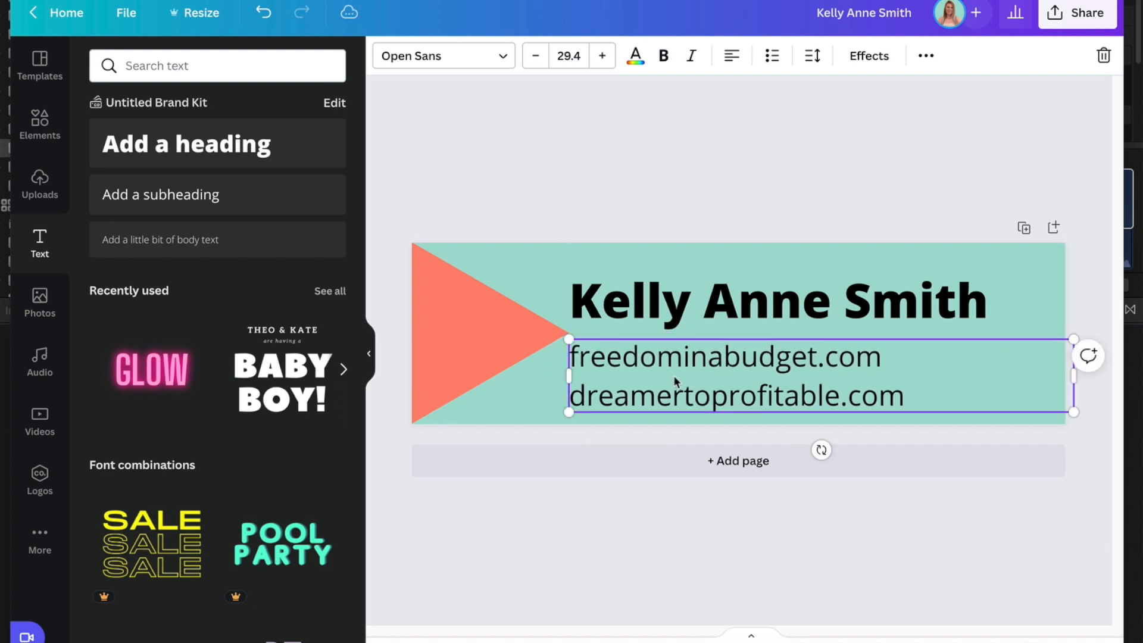
click(595, 143)
drag(722, 385, 725, 381)
Change the font of the name heading to Apricots
click(697, 301)
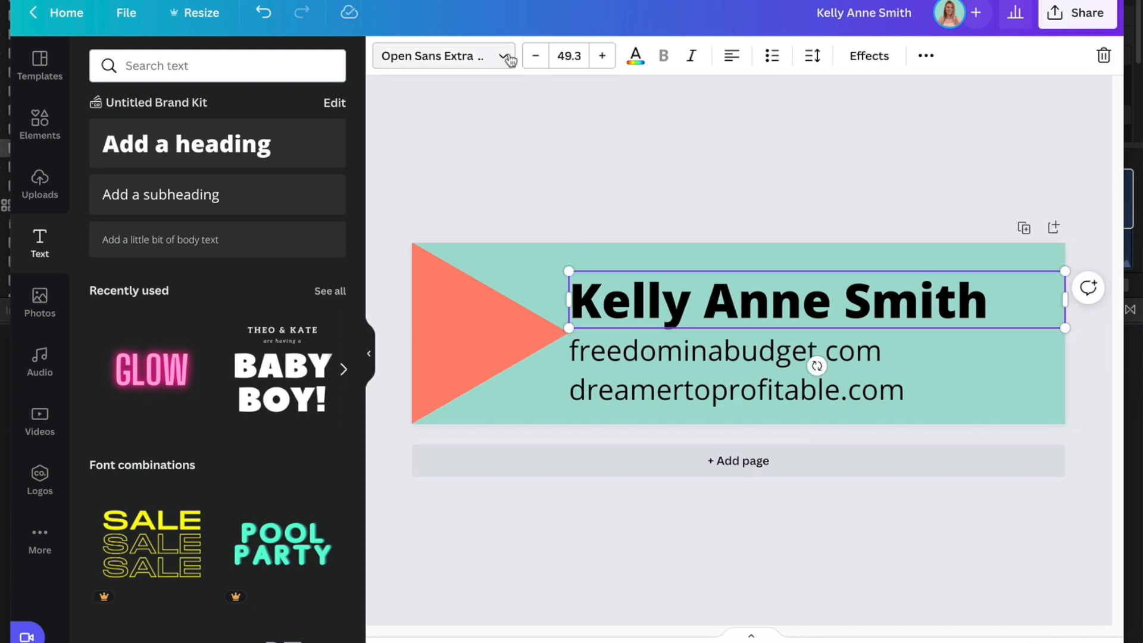
click(505, 55)
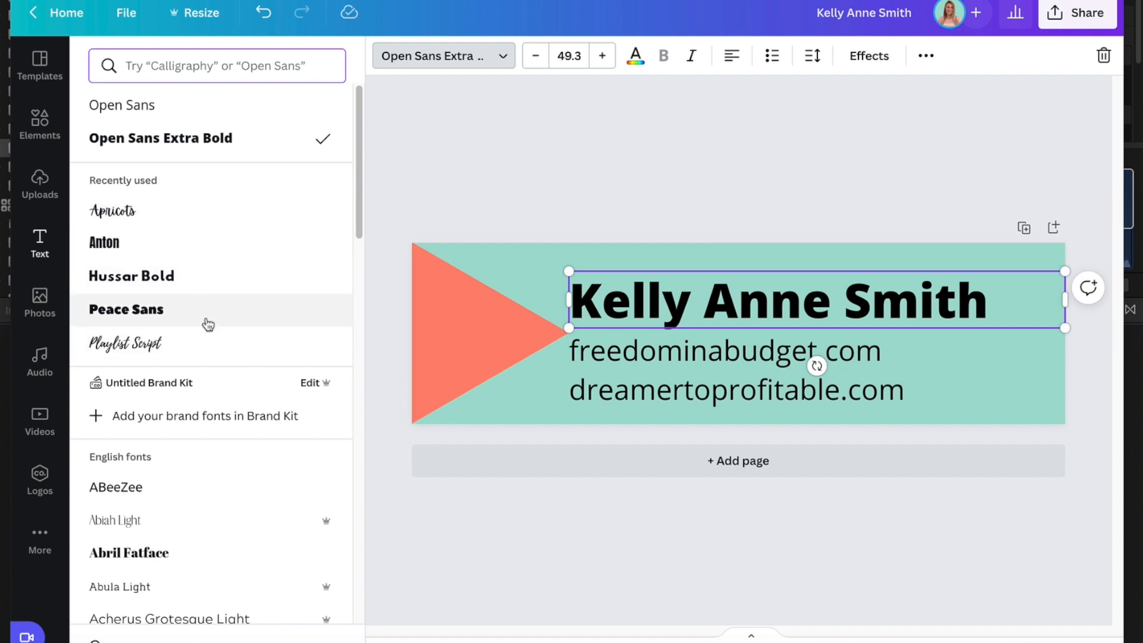
click(189, 224)
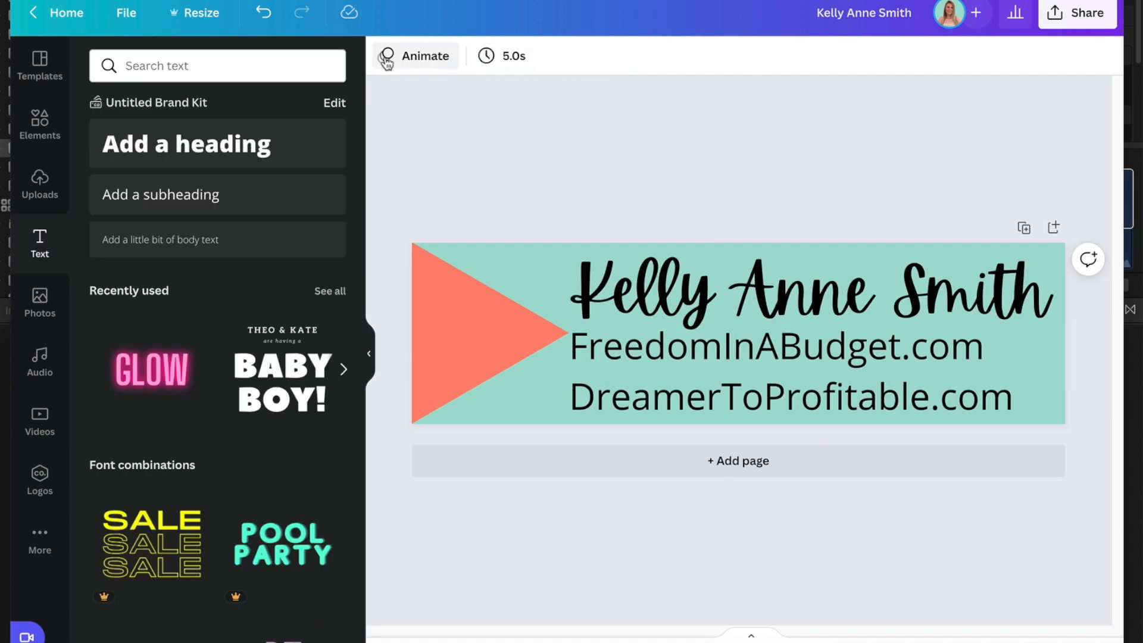
Preview the Fade page animation, but apply Block to the page instead
click(396, 60)
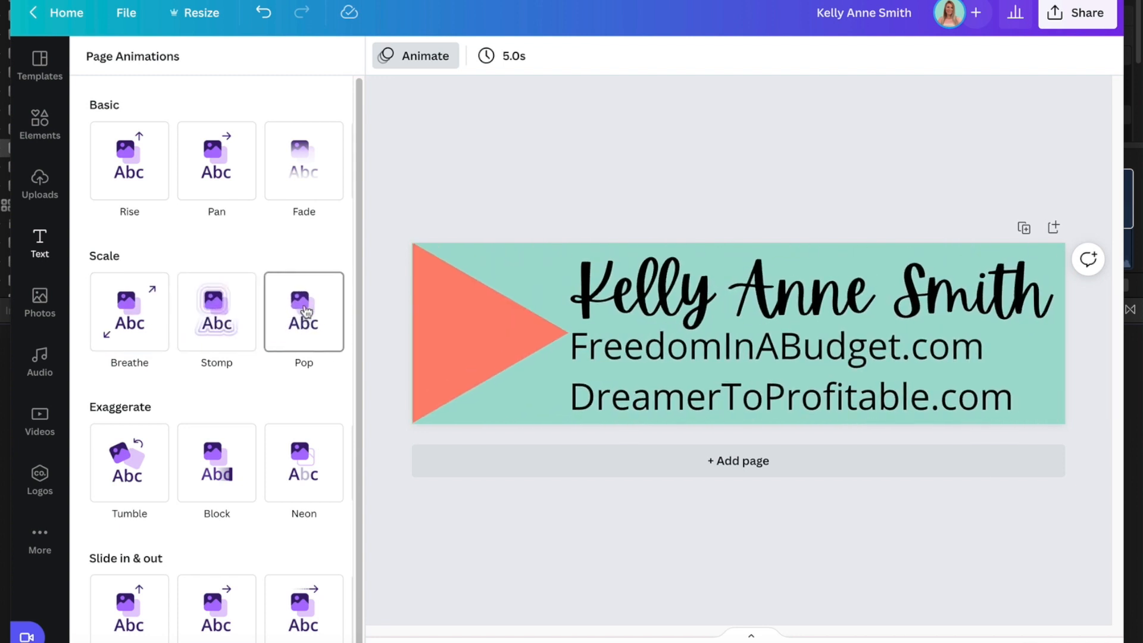
click(307, 179)
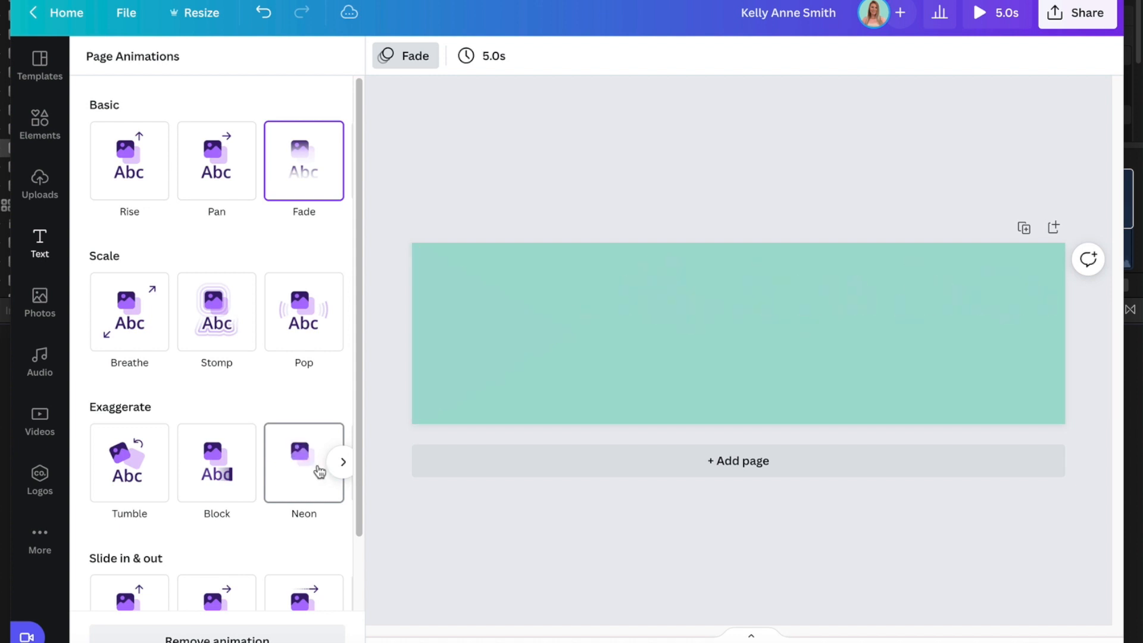
click(218, 473)
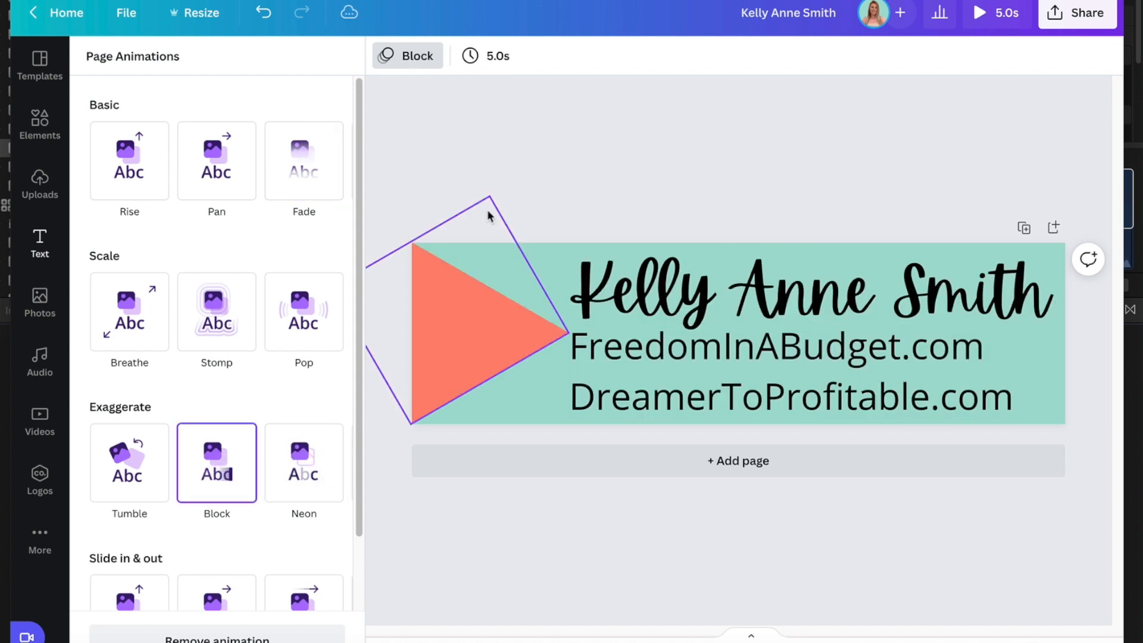
click(499, 200)
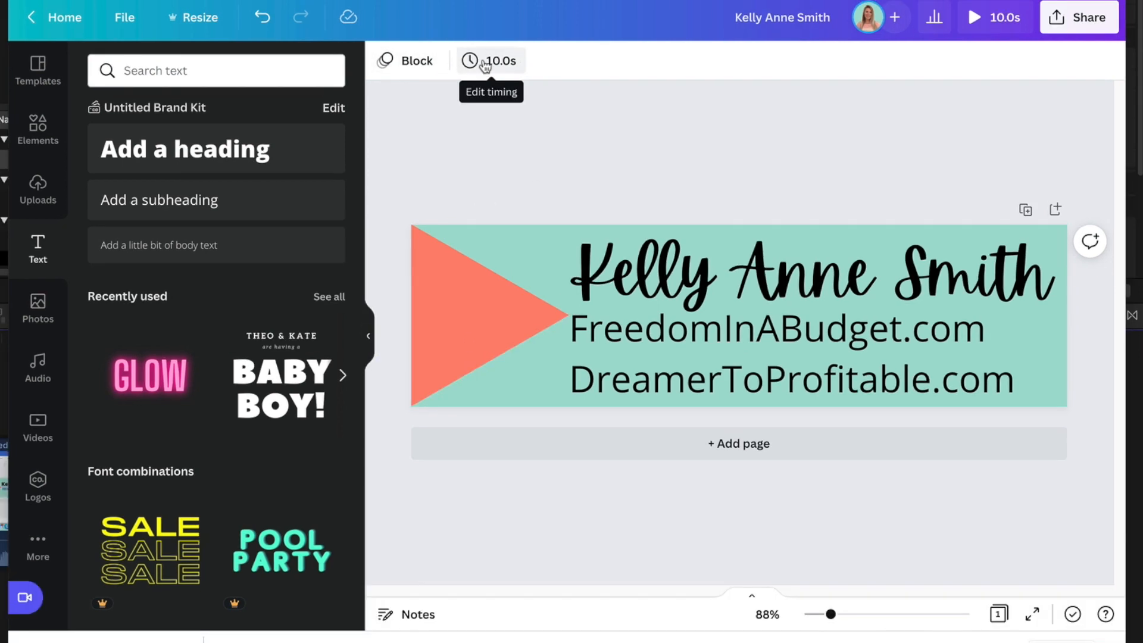
Set the page's timing to 30.0 seconds
click(488, 58)
drag(531, 137, 662, 160)
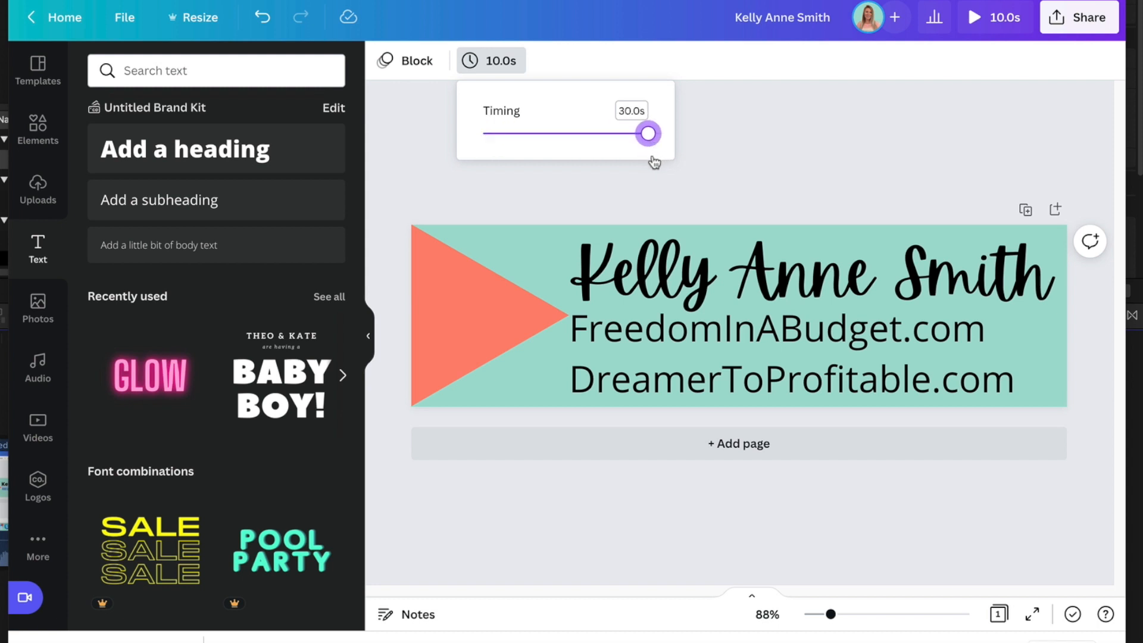
click(410, 65)
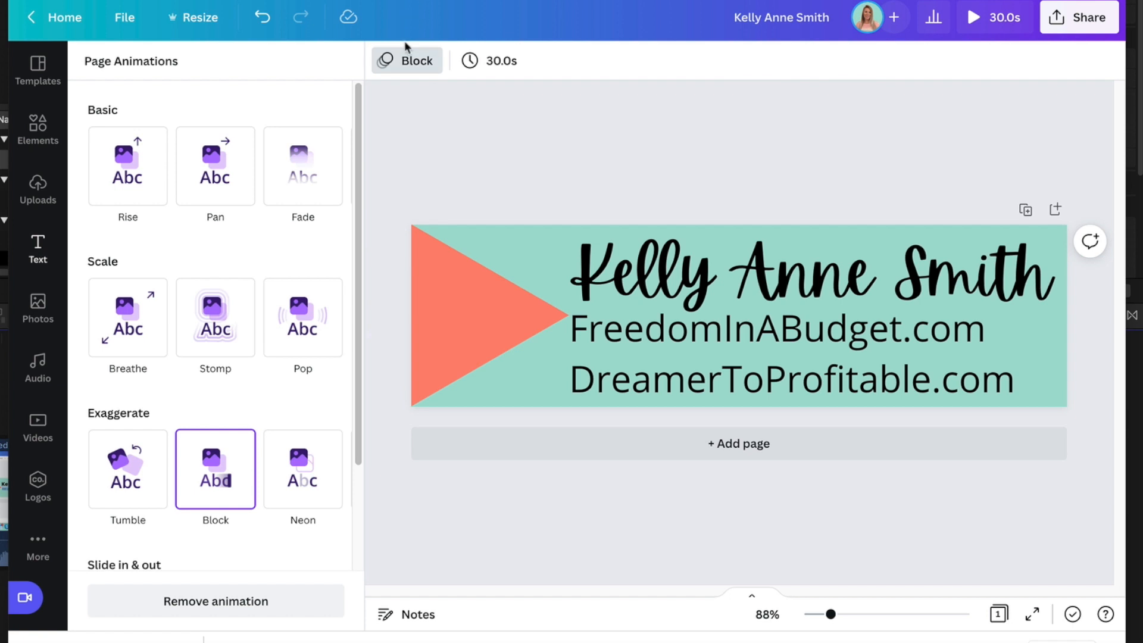
click(409, 59)
click(408, 58)
click(409, 59)
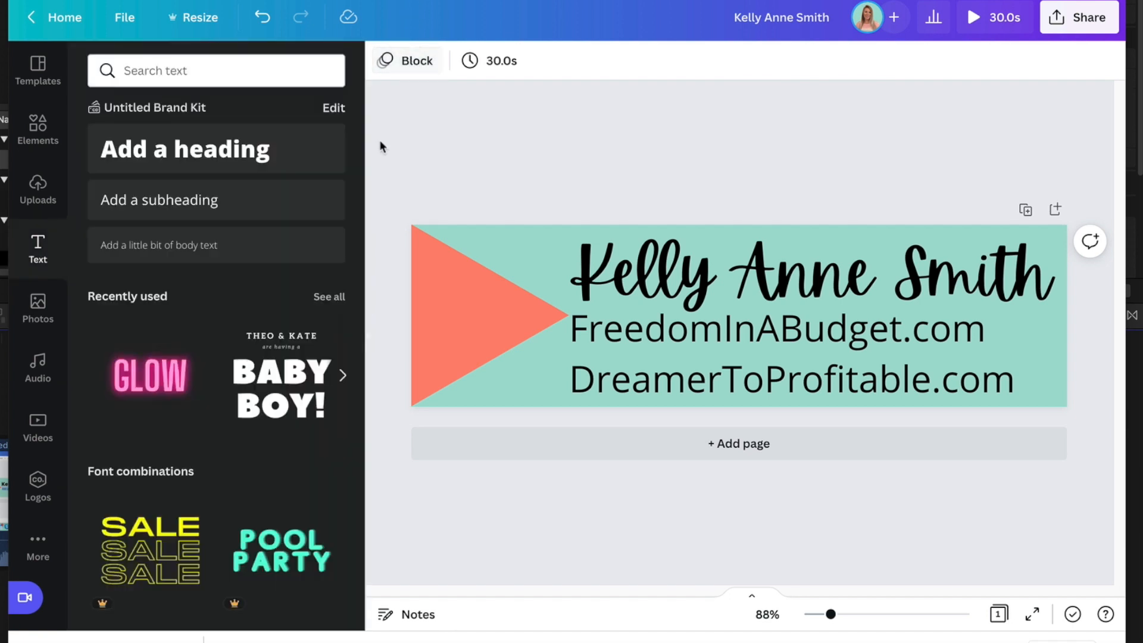
Shorten the banner page's timing to 5.0 seconds, keeping the Block animation
click(411, 59)
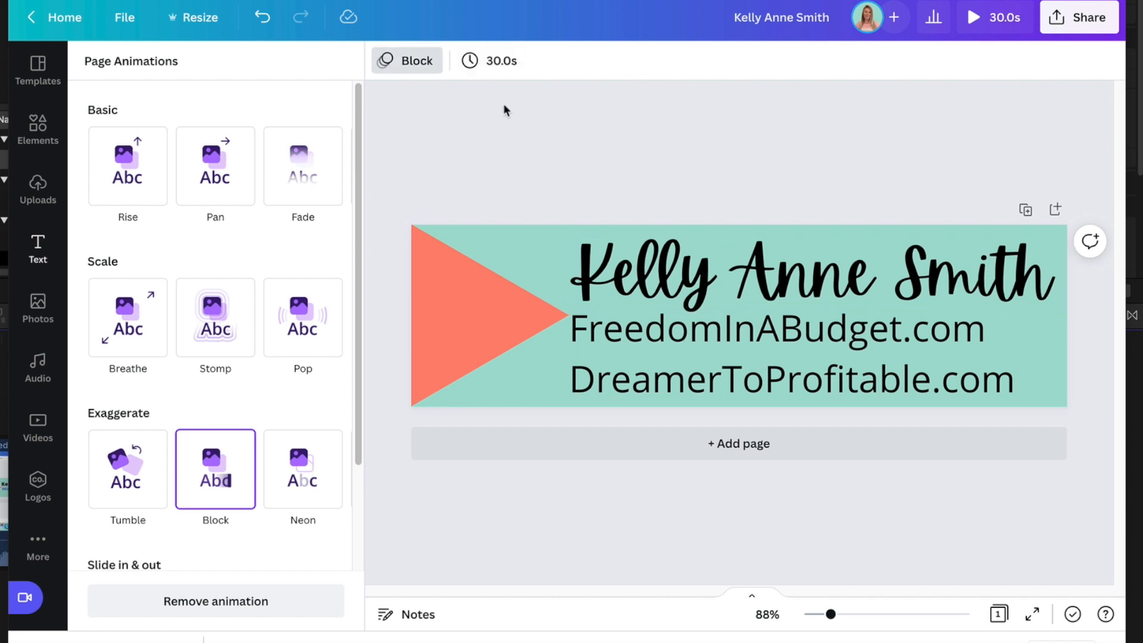
click(494, 62)
drag(649, 142, 511, 157)
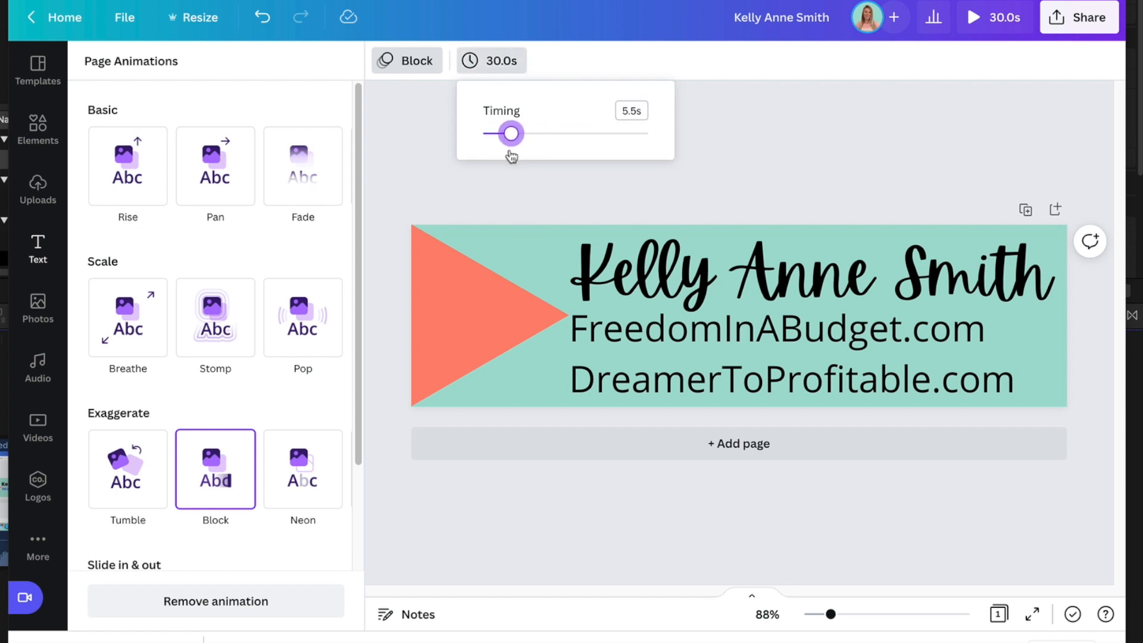
click(531, 170)
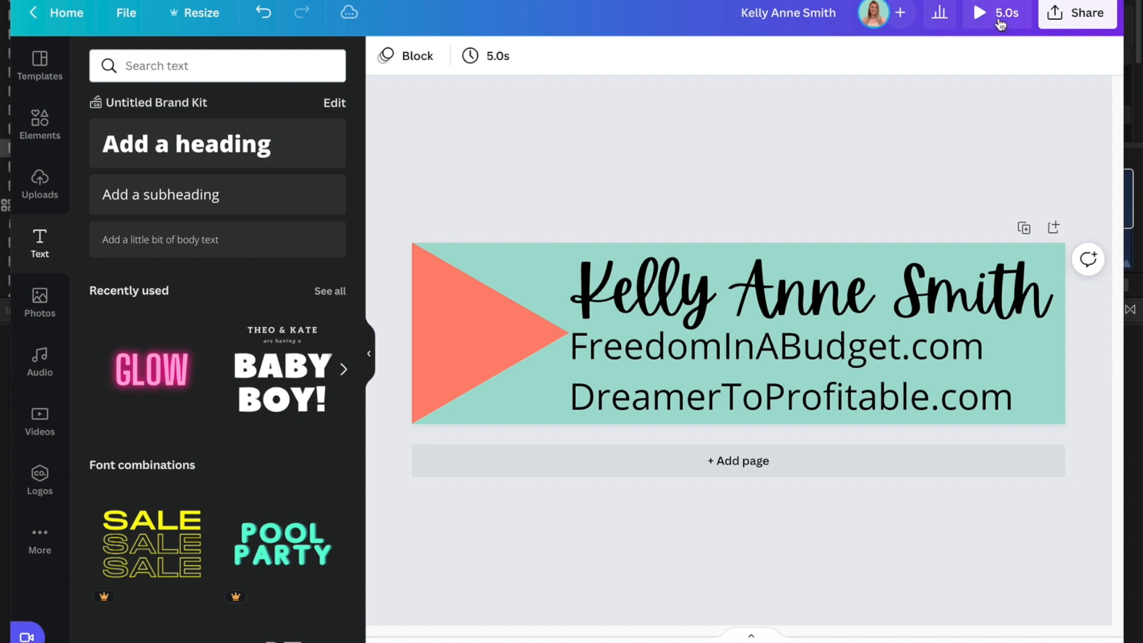
Download the banner design as an MP4 Video
click(1069, 14)
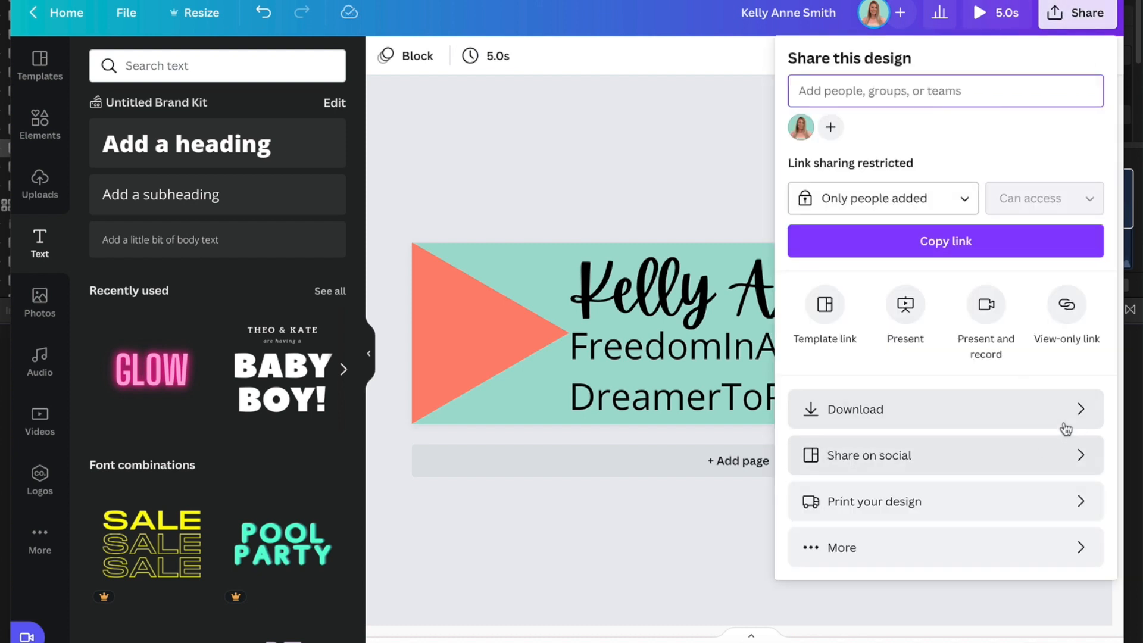
click(1083, 417)
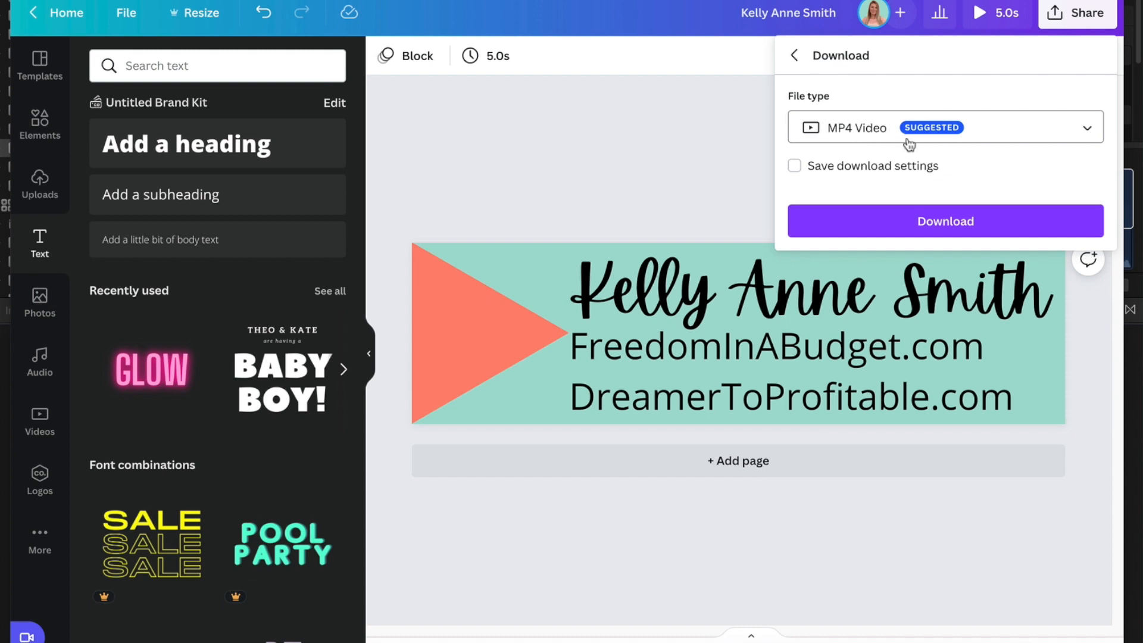
click(898, 228)
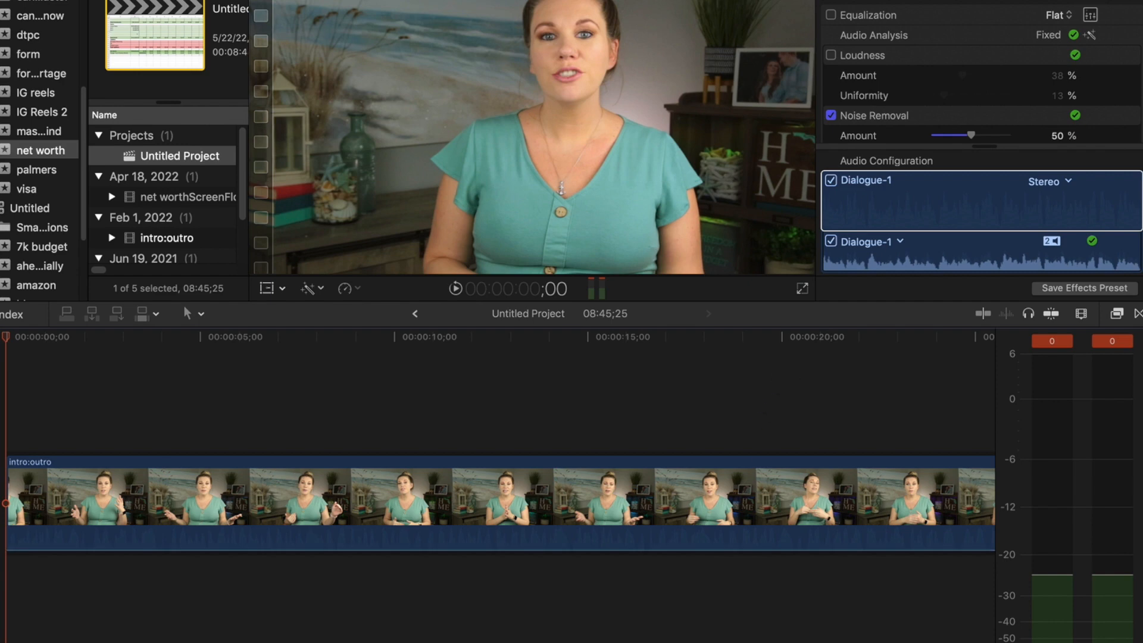
Bring the exported banner video from the Downloads folder into the Final Cut Pro timeline, above the start of the intro:outro clip
key(super+Tab)
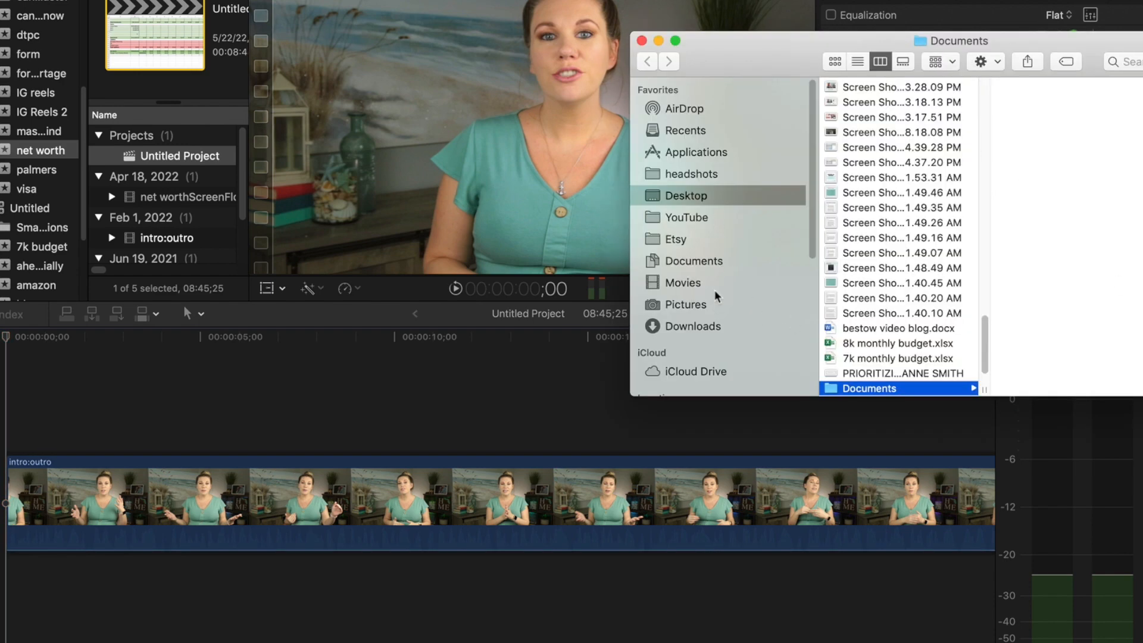
click(714, 327)
drag(871, 86, 5, 396)
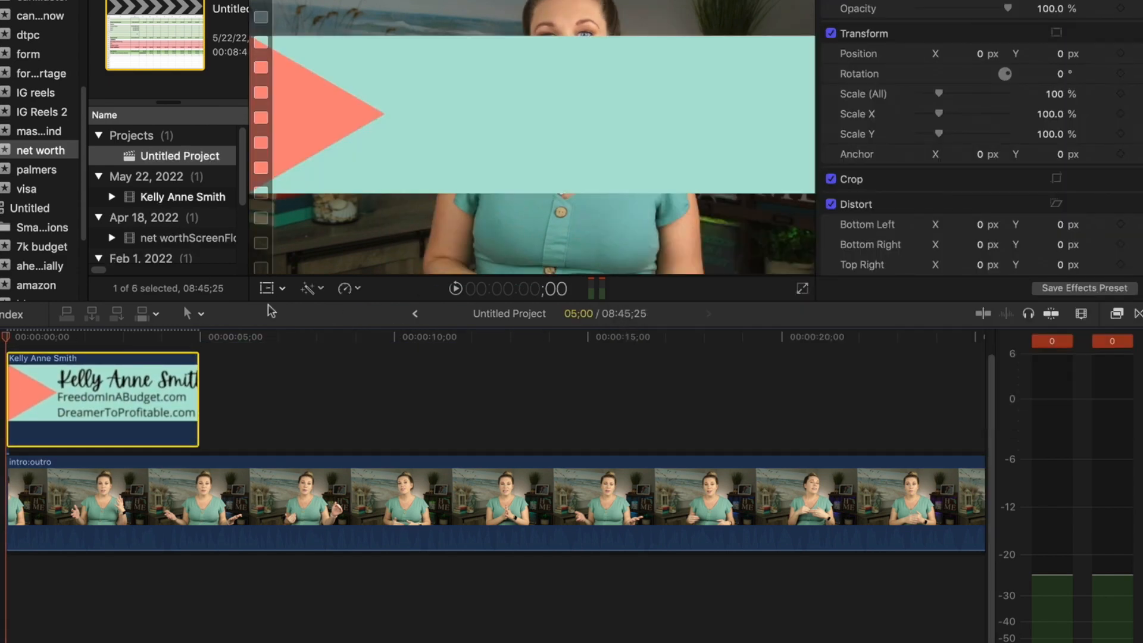
Transform the banner to about 40% scale in the video frame's lower-left corner and shift its clip slightly later on the timeline
click(282, 289)
click(315, 306)
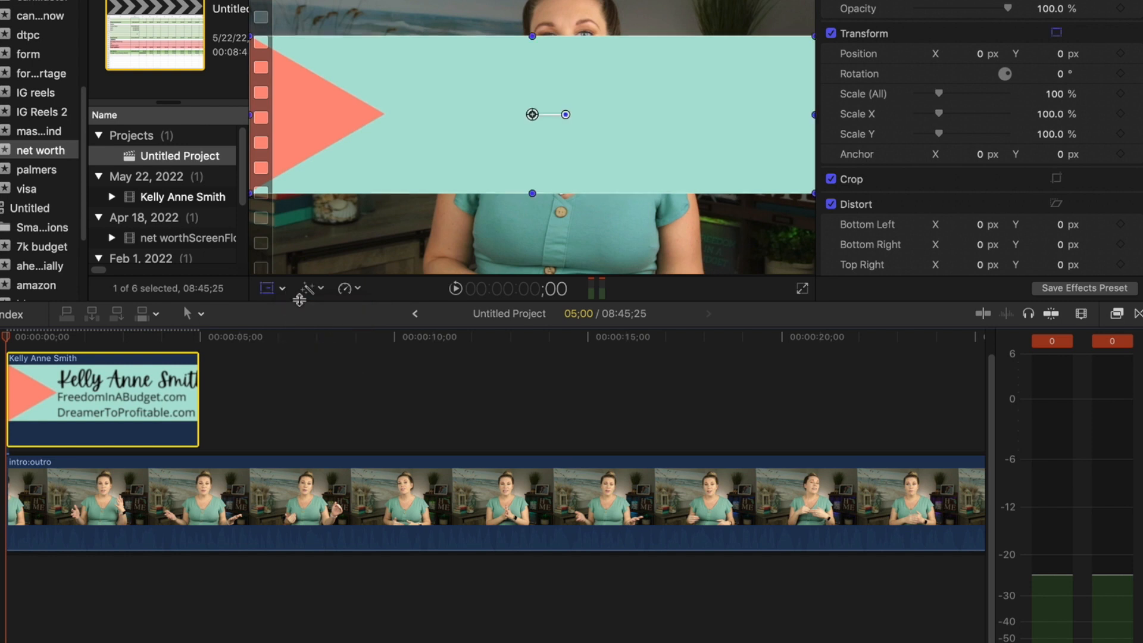
drag(719, 78, 460, 231)
click(3, 400)
drag(45, 426, 54, 426)
Play the project from the beginning several times to preview the banner's animation over the talking-head footage
key(space)
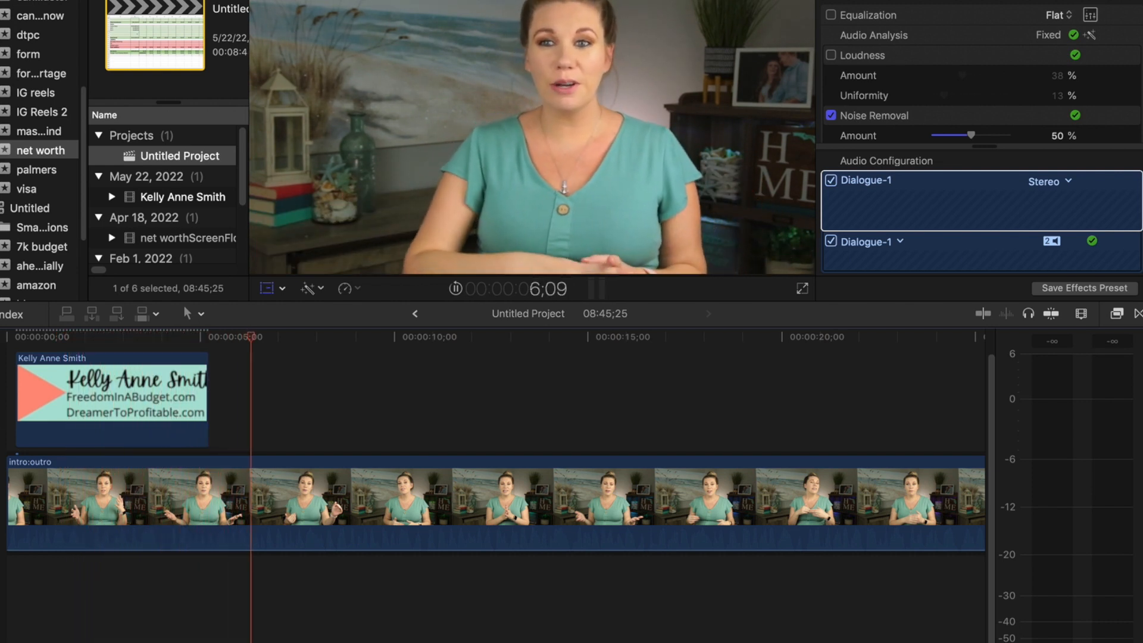
key(Home)
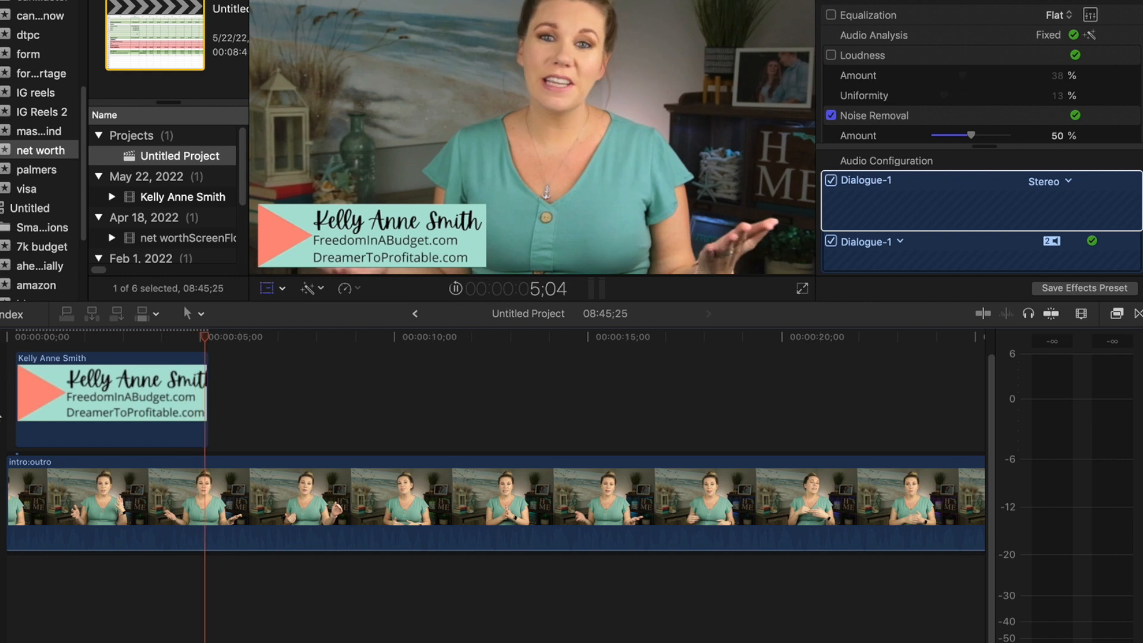
key(Home)
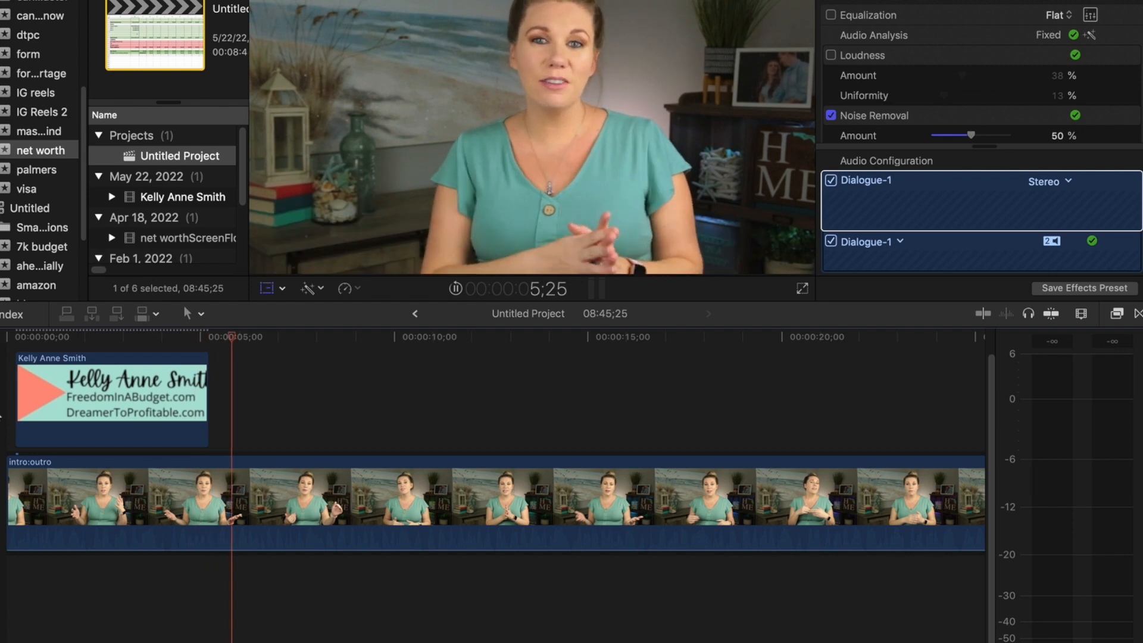
key(space)
click(158, 547)
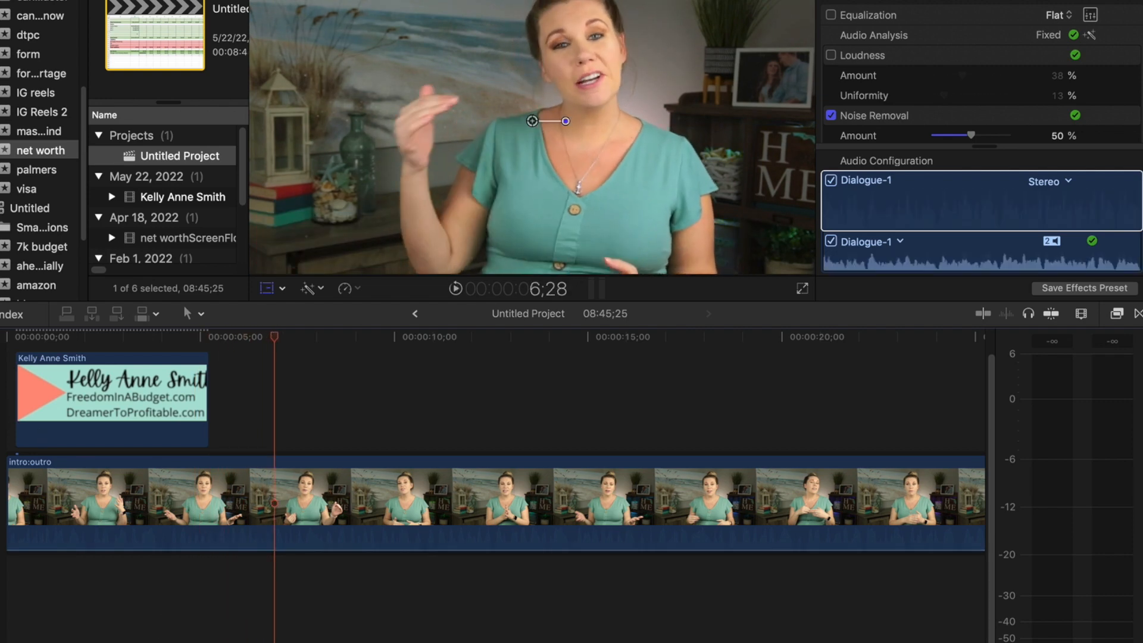
Switch to Canva and select the coral triangle to review that element of the banner design
key(super+Tab)
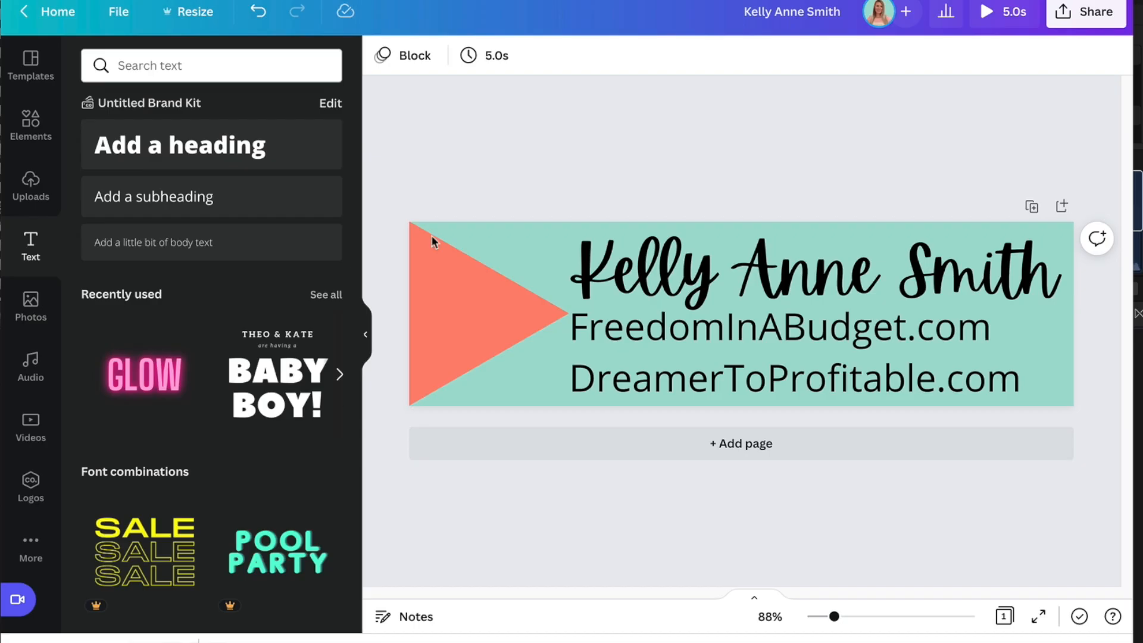
click(481, 333)
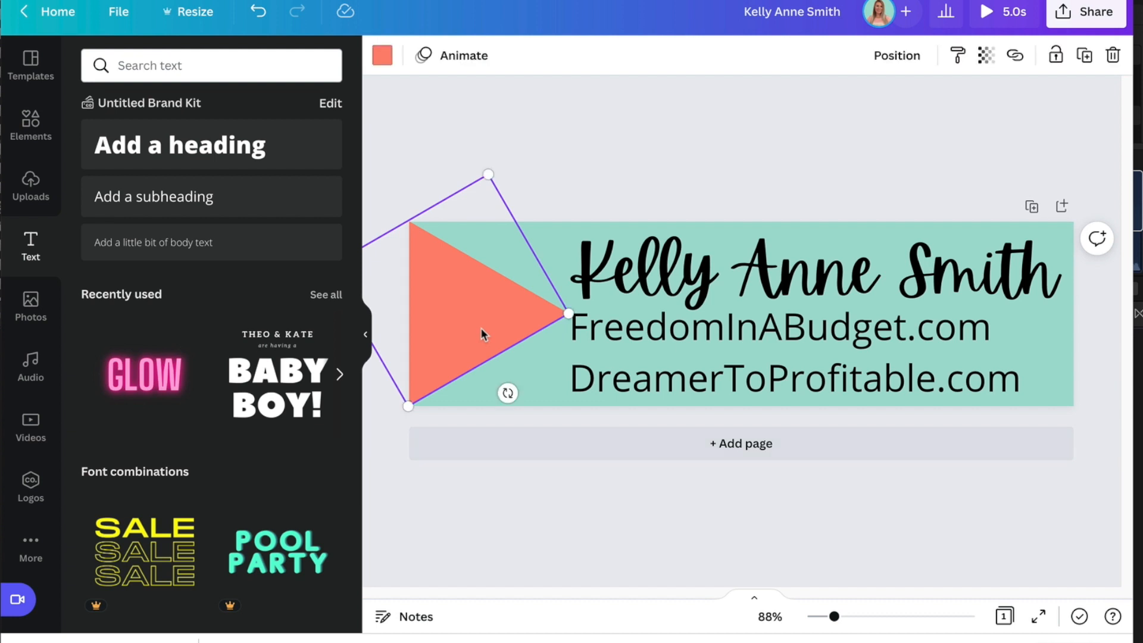
click(585, 203)
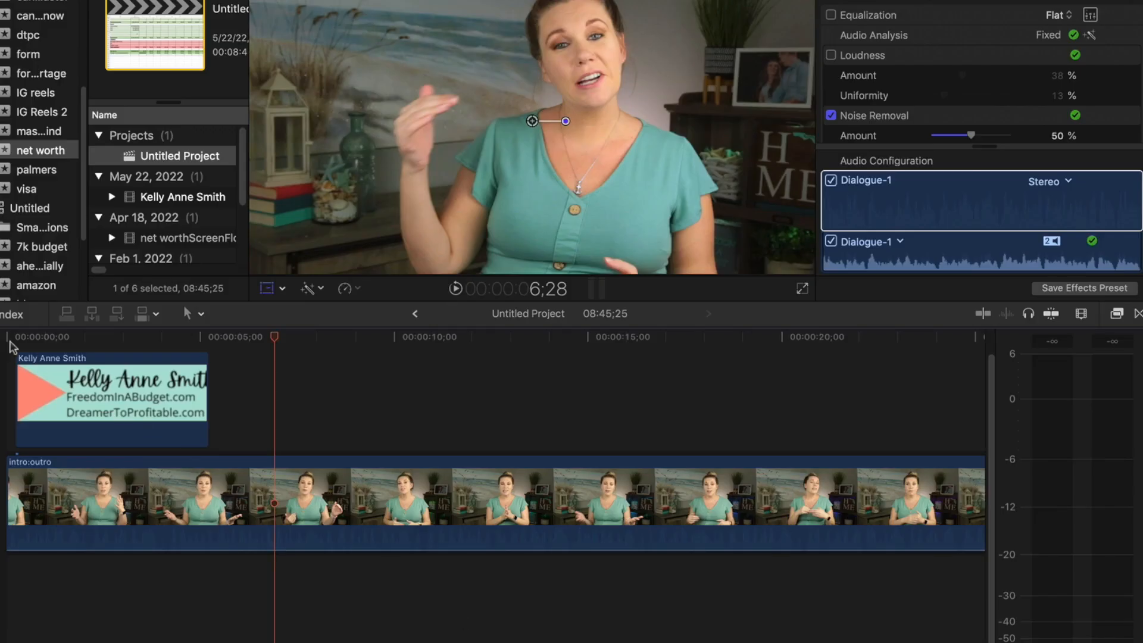
Return to Final Cut Pro and scrub through the banner clip to check how its text animates in
click(30, 343)
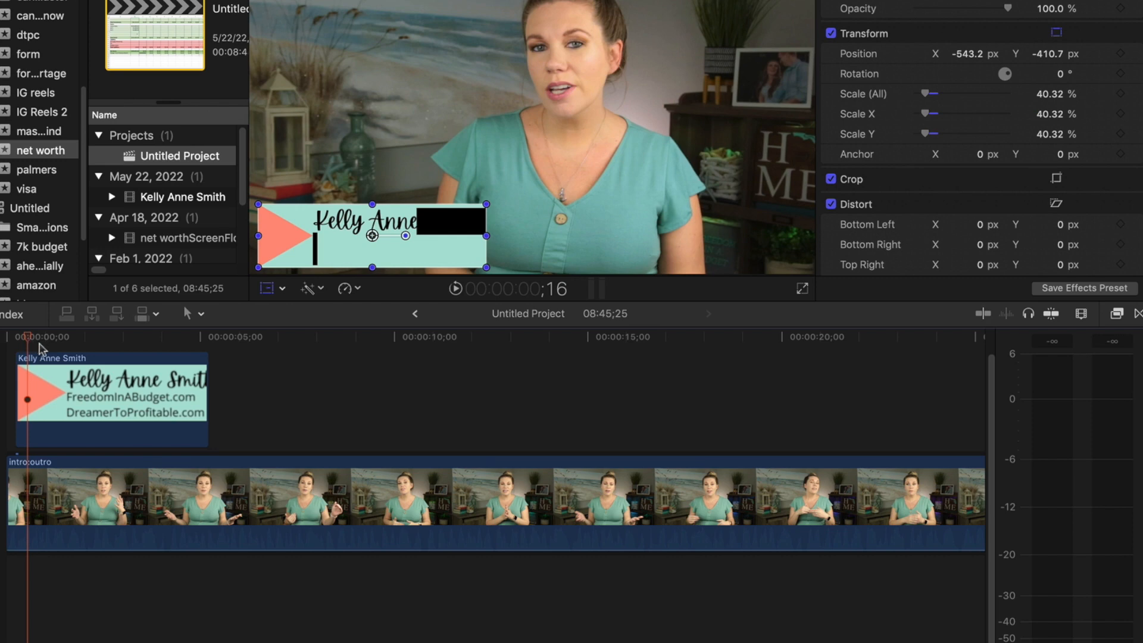
drag(28, 341, 184, 327)
key(space)
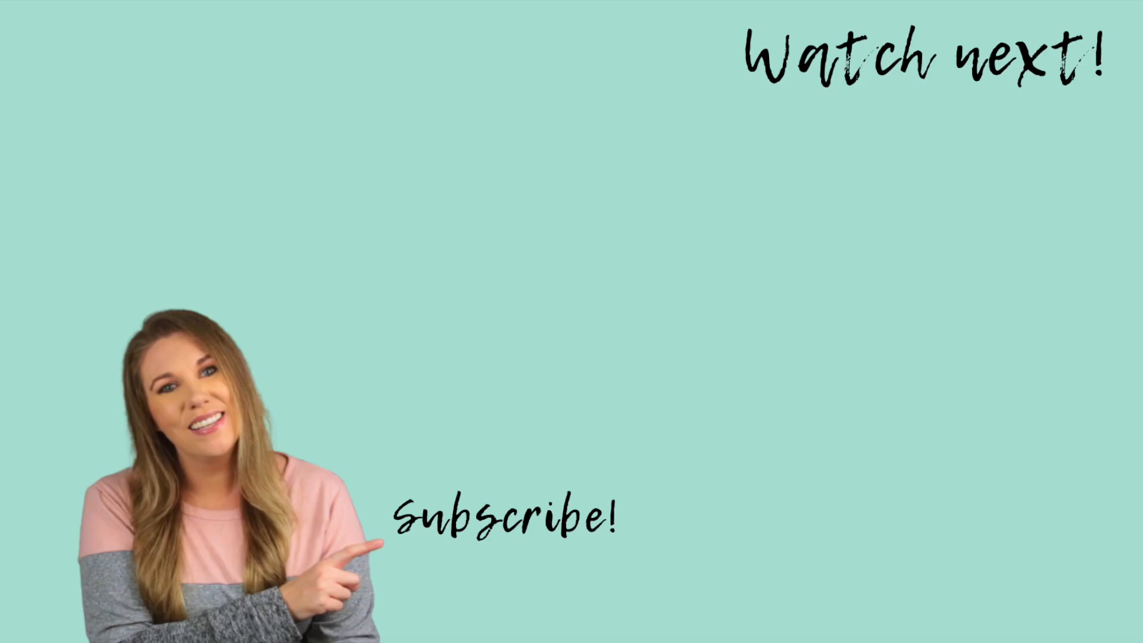